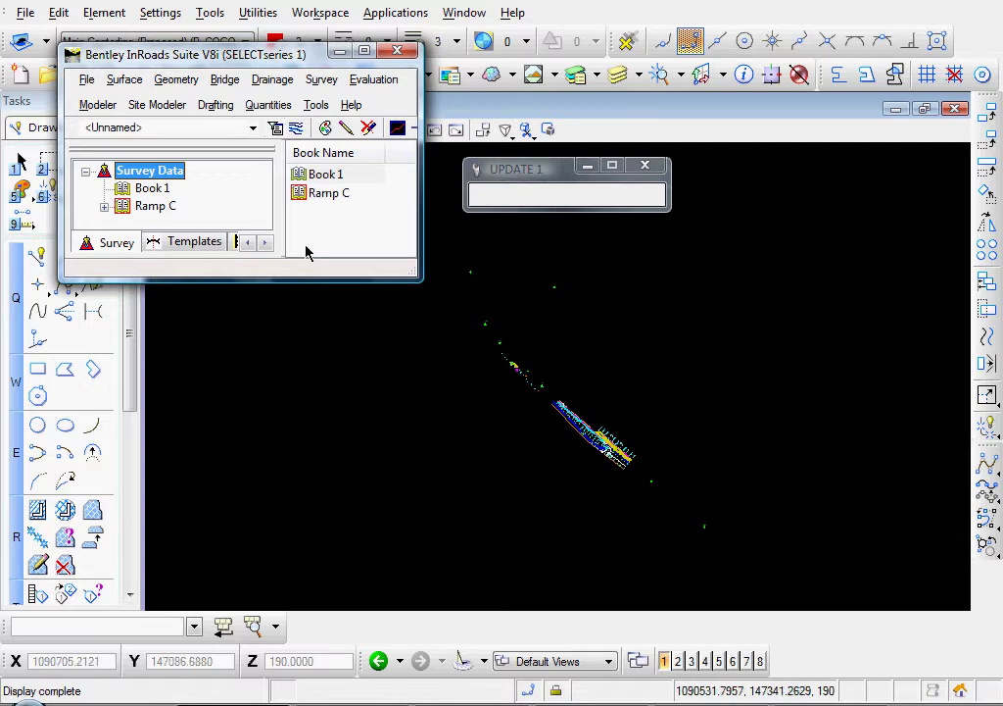
Enable Resolve Code Errors, Log Code Errors and Add/Edit Audit Trail in Survey Options.
click(317, 105)
click(347, 380)
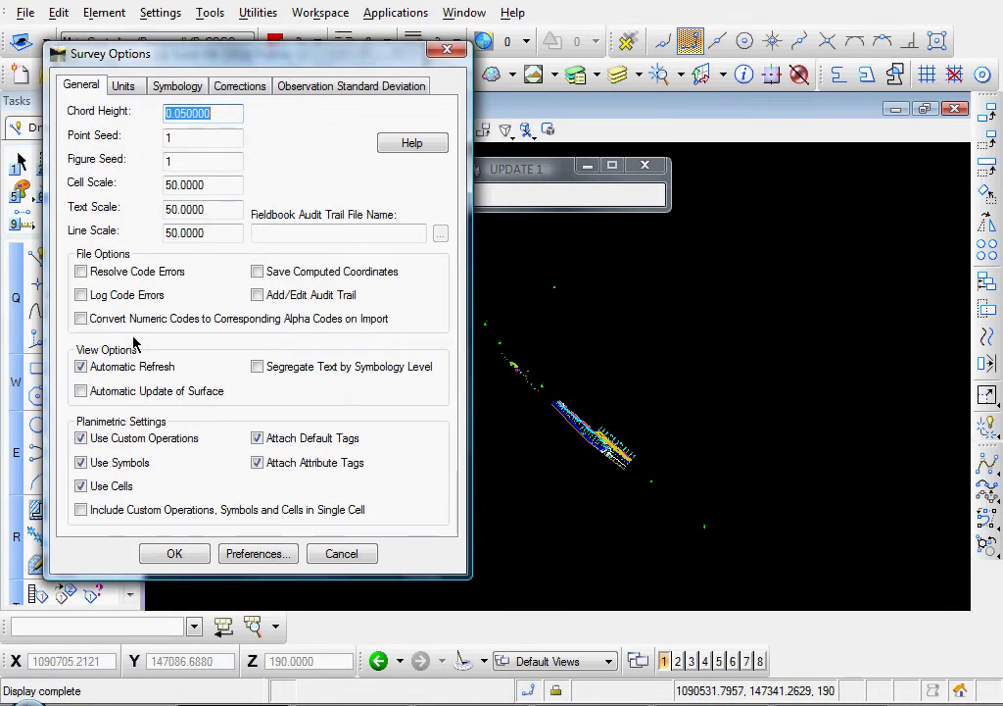
click(82, 272)
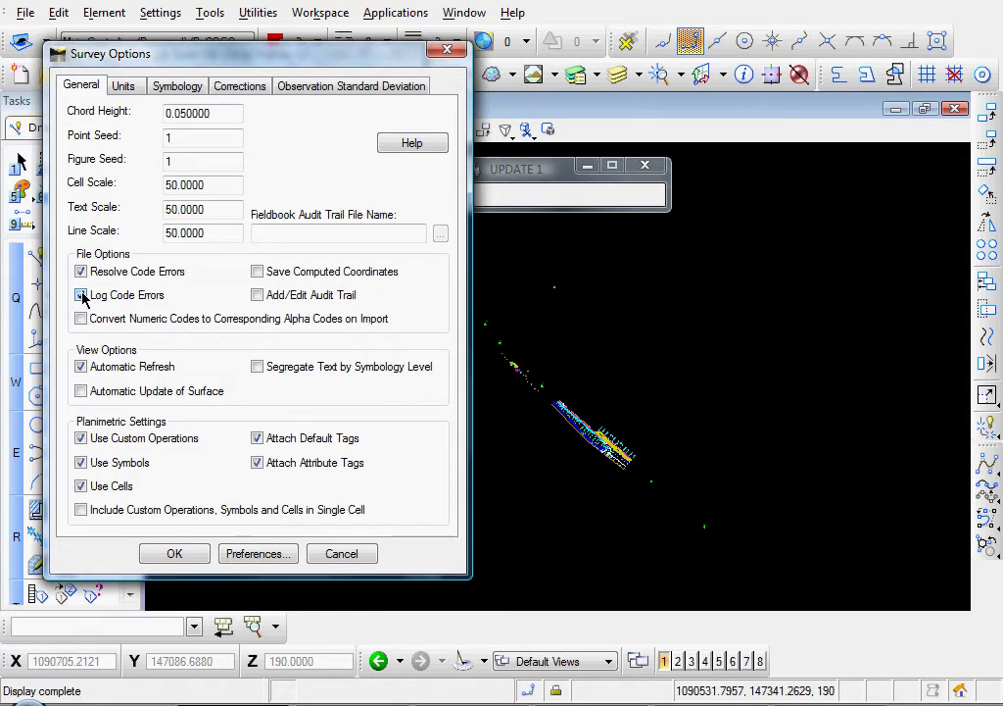
click(258, 296)
Set the fieldbook audit trail file to a RampC log and apply the survey options.
click(354, 232)
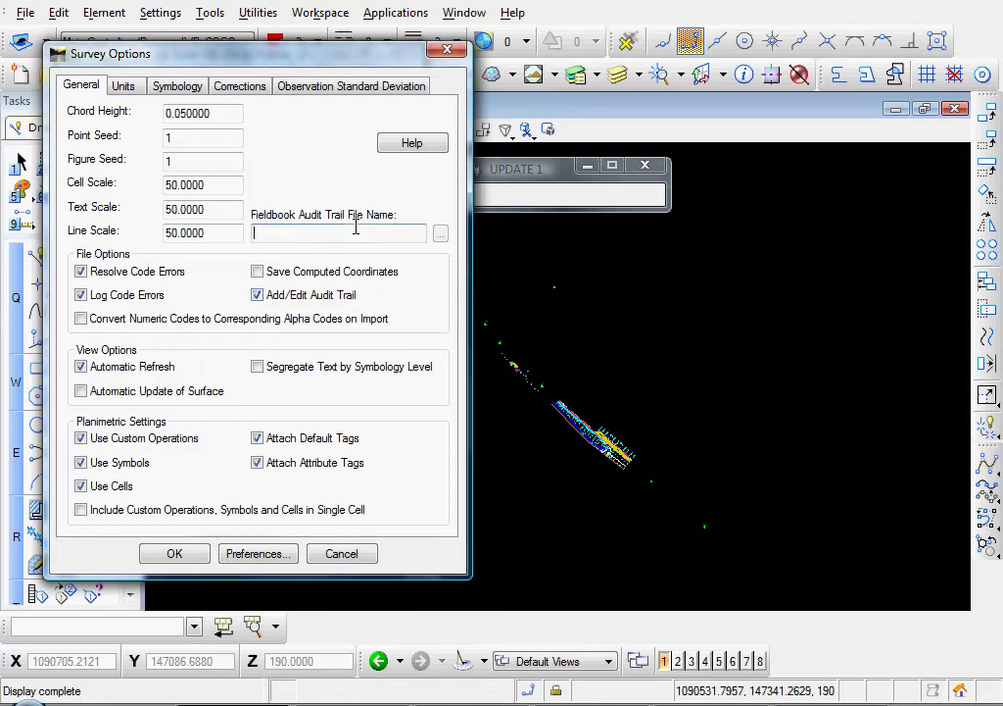
click(440, 235)
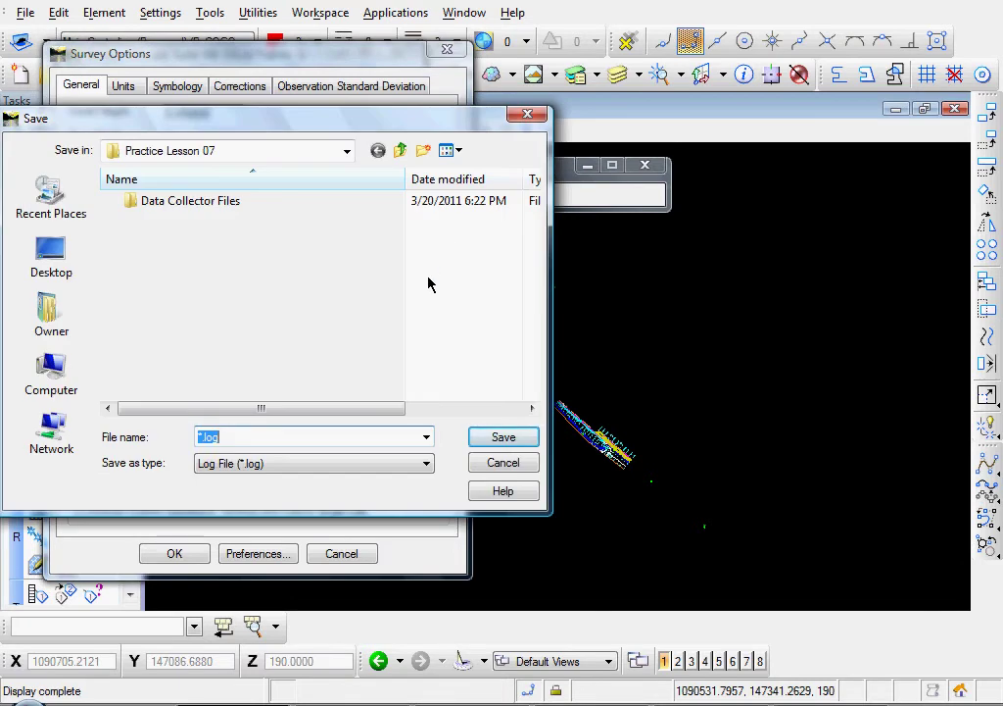
text(RampC)
click(502, 437)
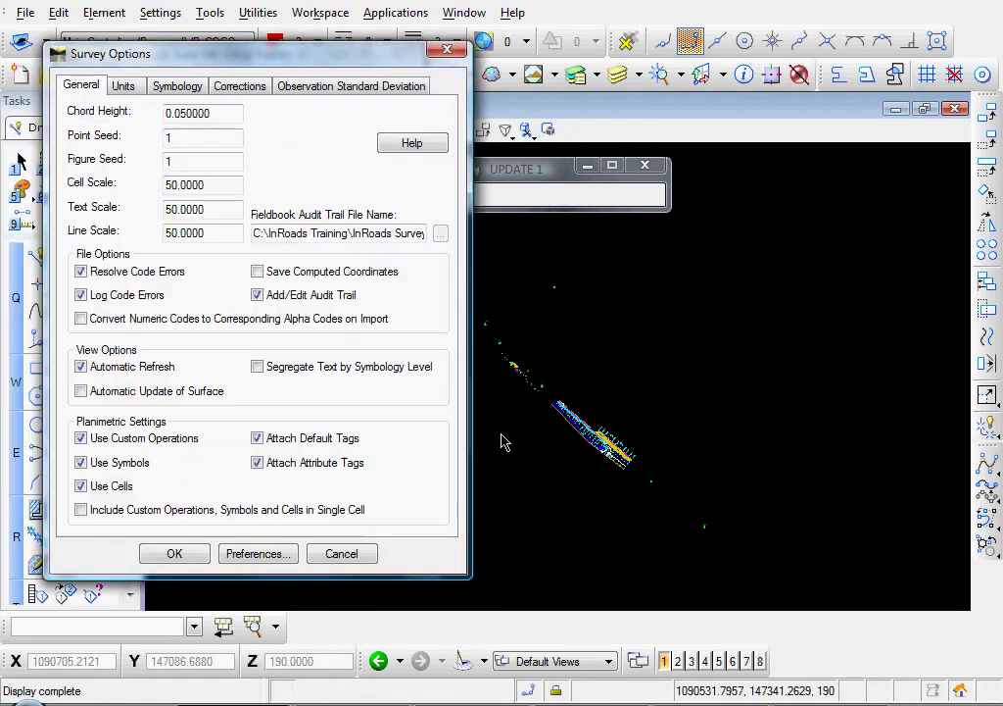
click(180, 554)
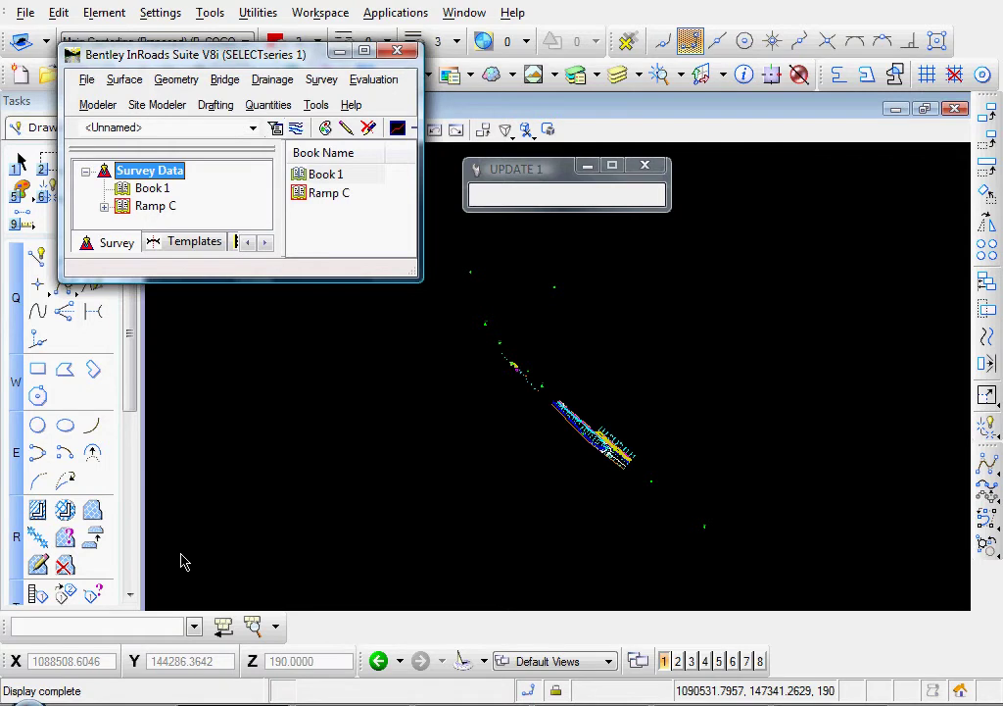
Import the Sokkia SDR file P10172006S3.sdr from the Data Collector Files folder.
click(86, 80)
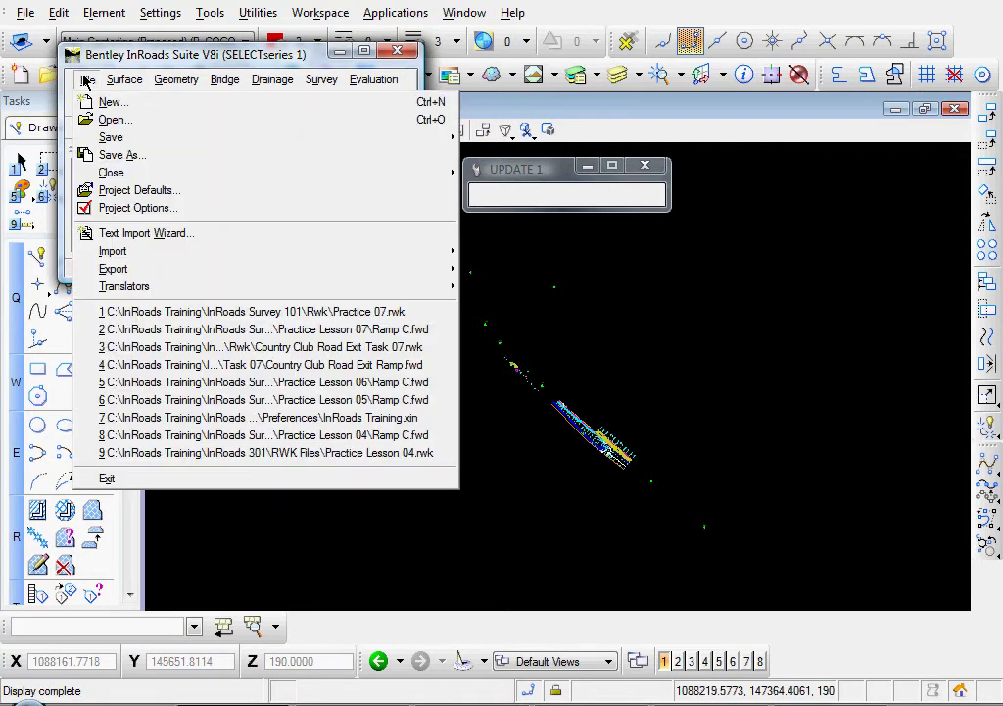
mouse_move(116, 251)
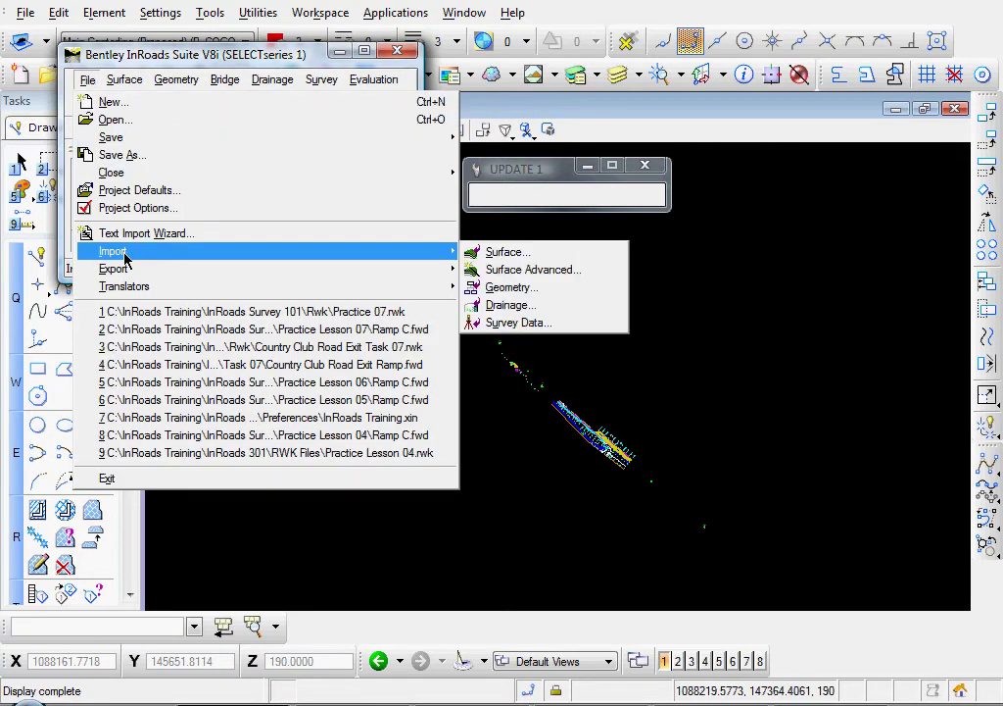
click(504, 322)
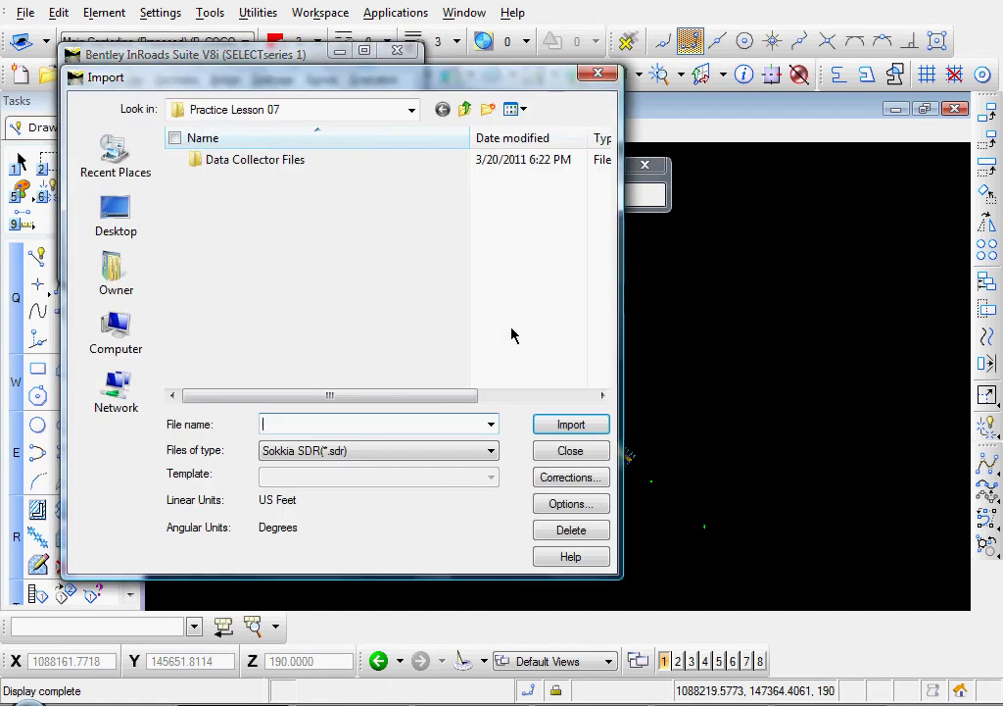
click(305, 453)
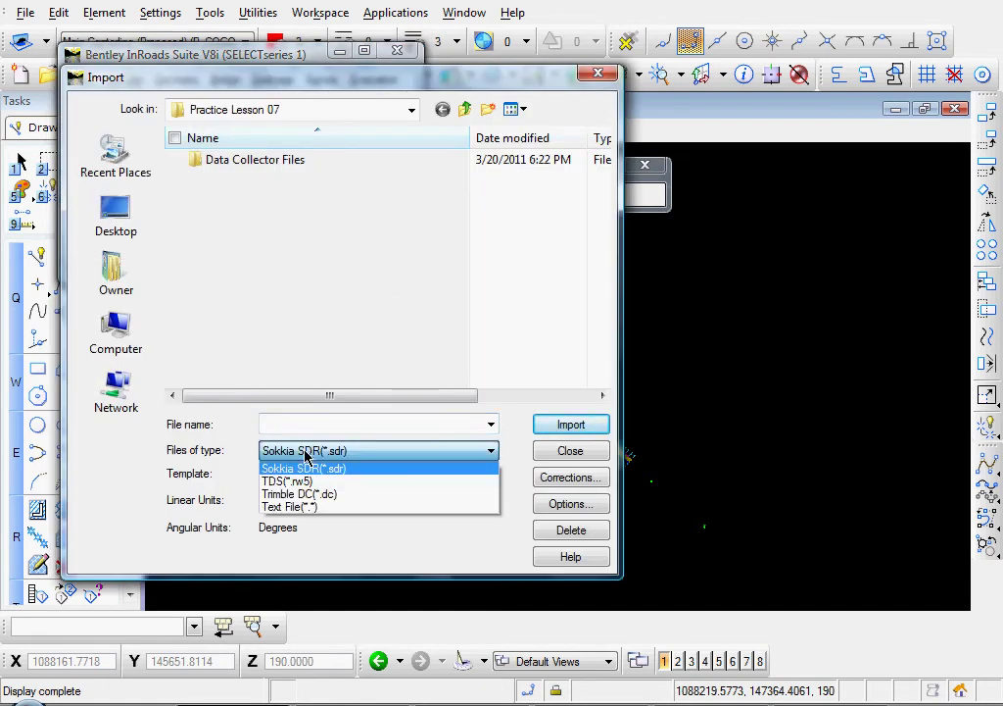
click(306, 454)
click(304, 456)
click(306, 453)
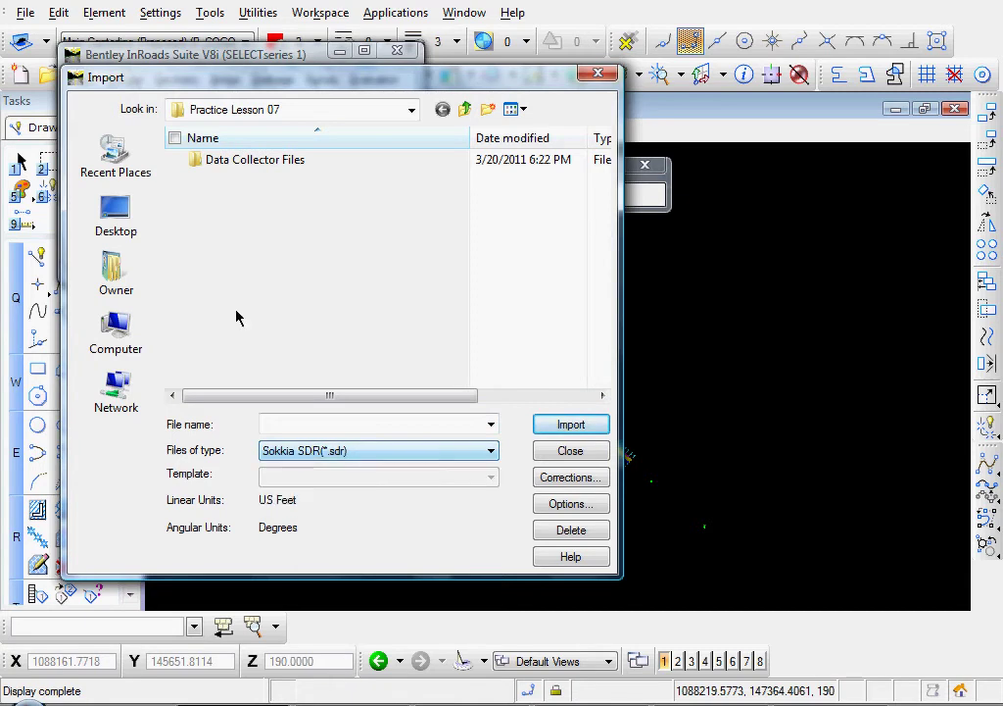
double_click(199, 163)
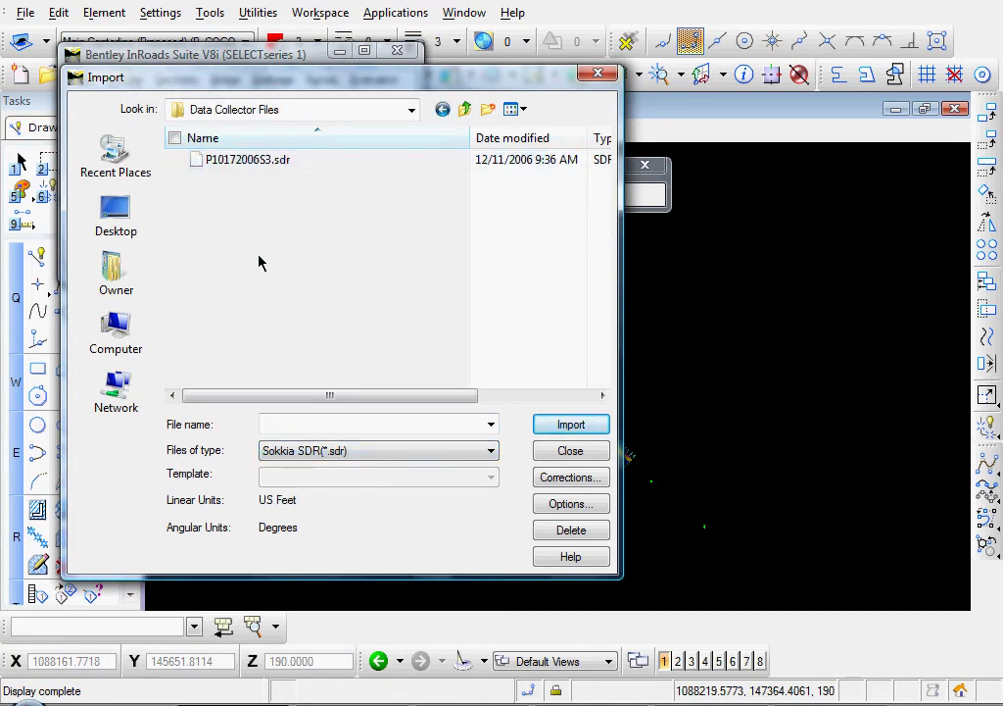
click(244, 168)
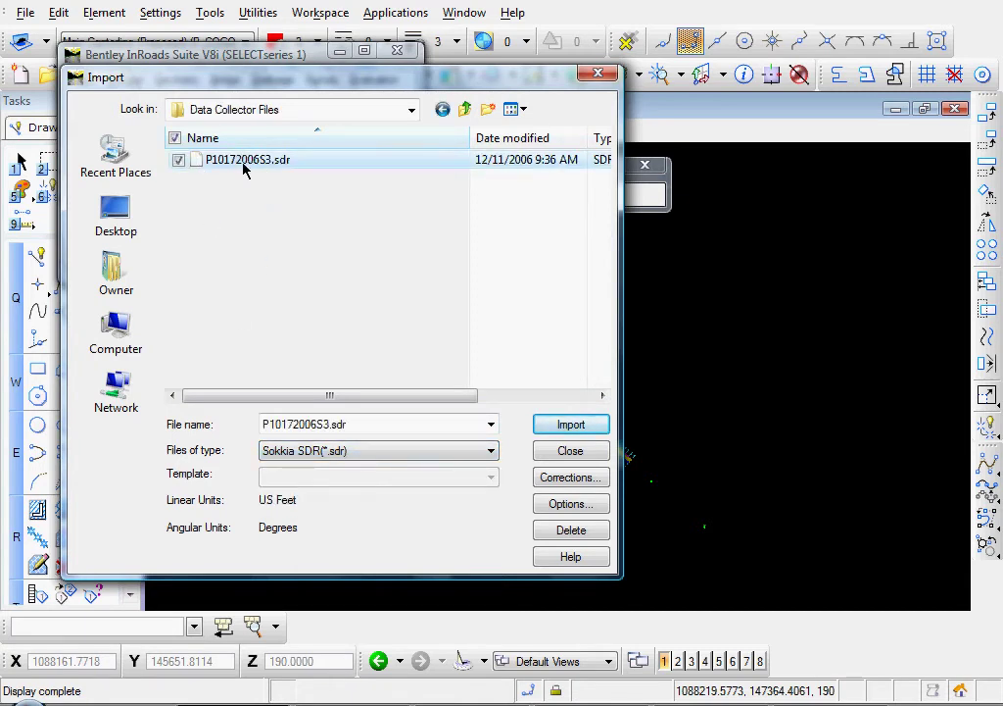
click(571, 426)
Close the import window and browse the suggested replacement codes (G, GRBDR, GRBD, GR, GPS).
click(568, 453)
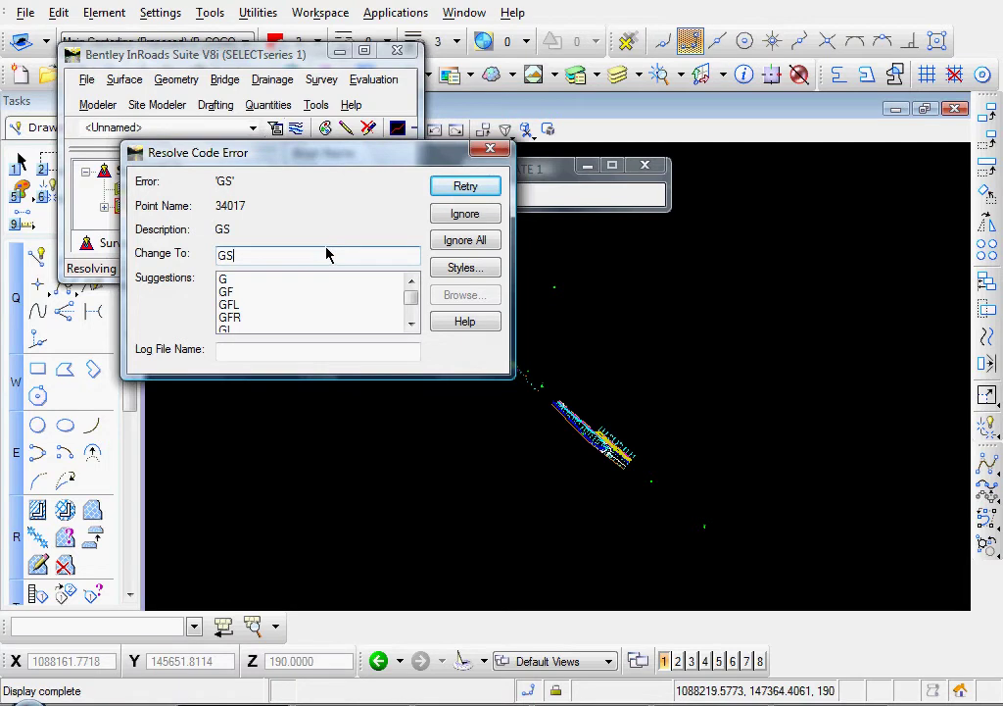
click(258, 282)
scroll(261, 316, down, 2)
scroll(269, 323, down, 1)
click(282, 320)
scroll(280, 324, up, 1)
scroll(282, 322, up, 1)
click(282, 316)
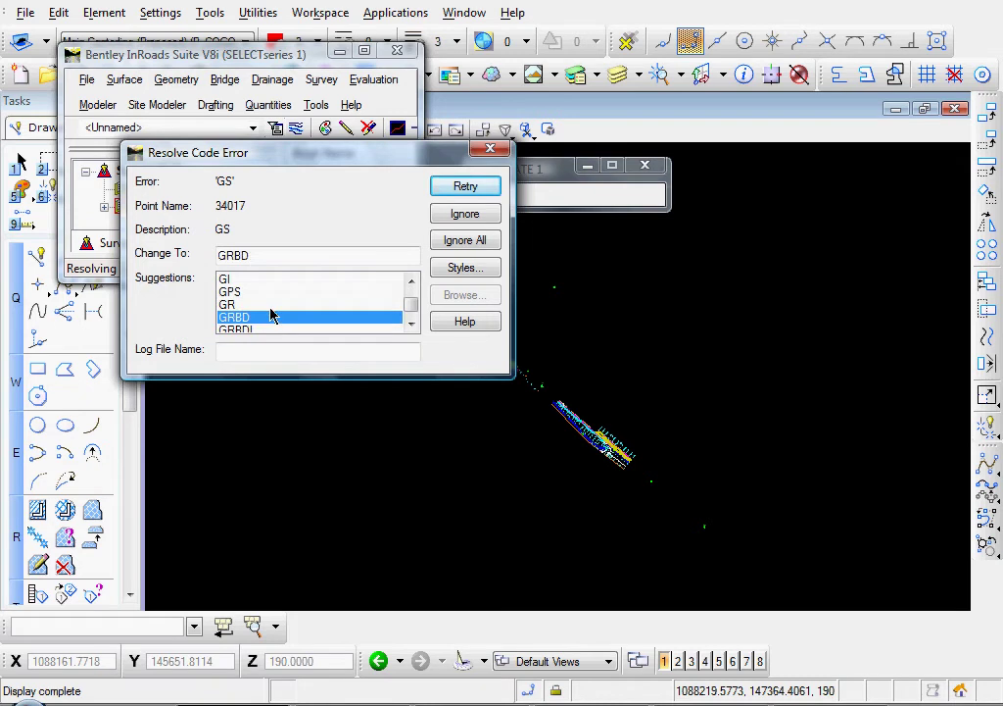
click(275, 305)
click(270, 292)
scroll(302, 315, up, 1)
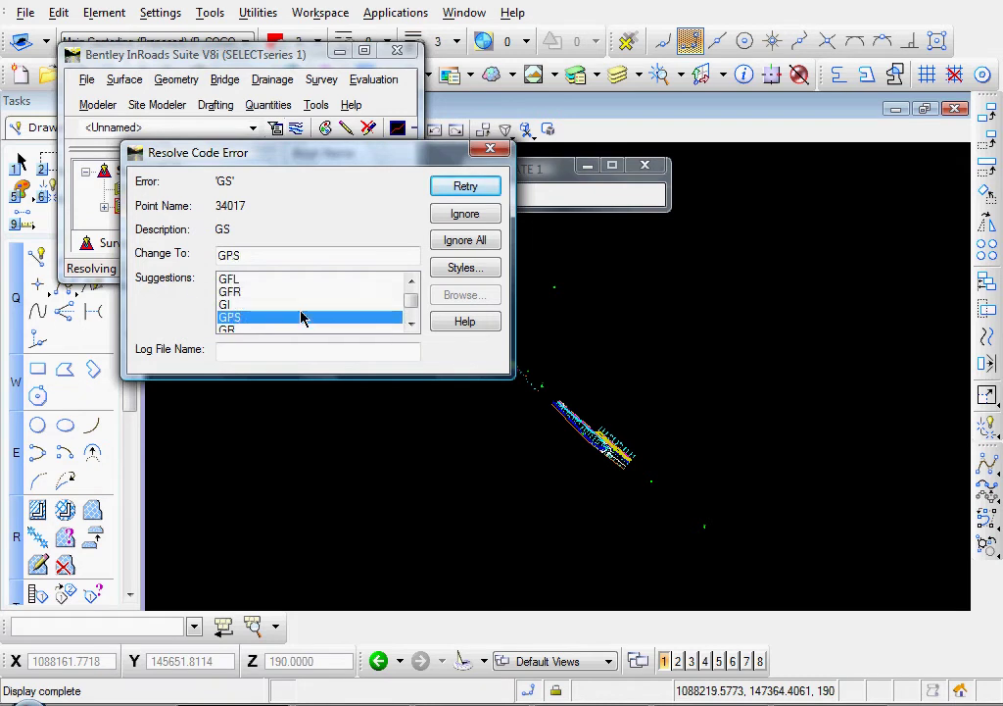
scroll(302, 315, up, 2)
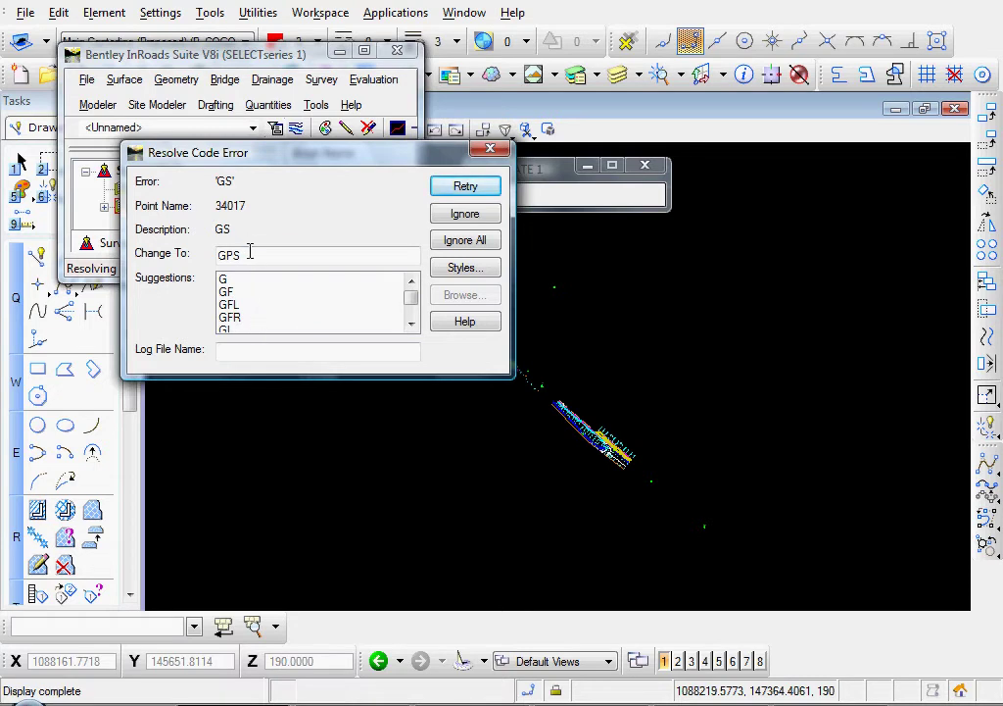
Change point 34017's code from GS to G and retry.
click(229, 281)
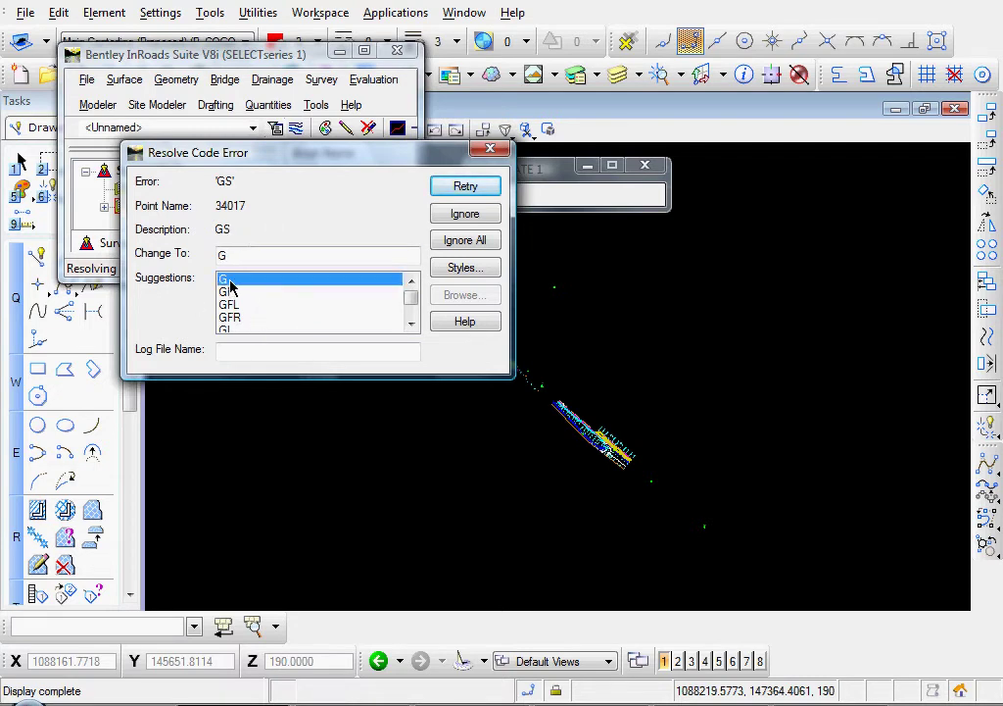
click(246, 254)
click(467, 188)
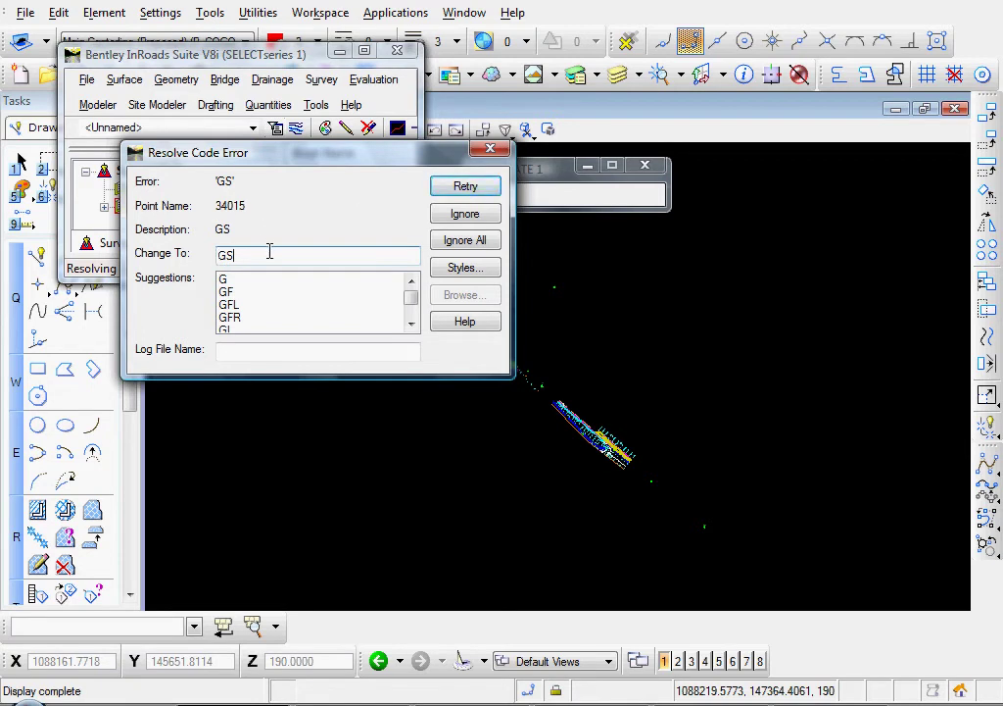
Ignore all remaining GS errors and review point 34037's entry in the Error Log.
click(466, 241)
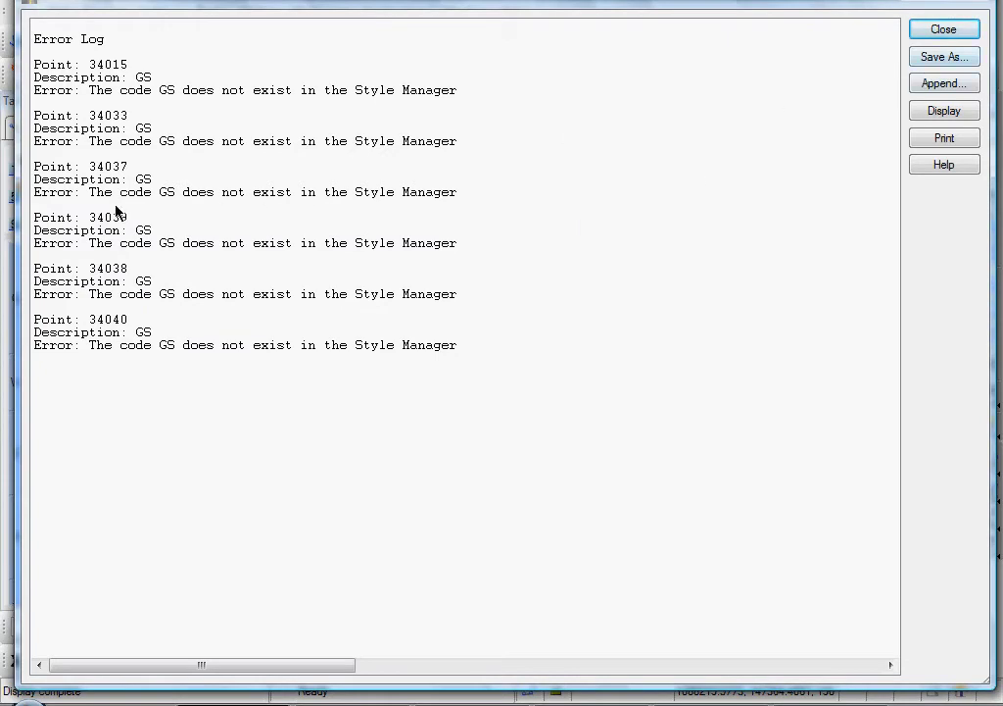
click(140, 182)
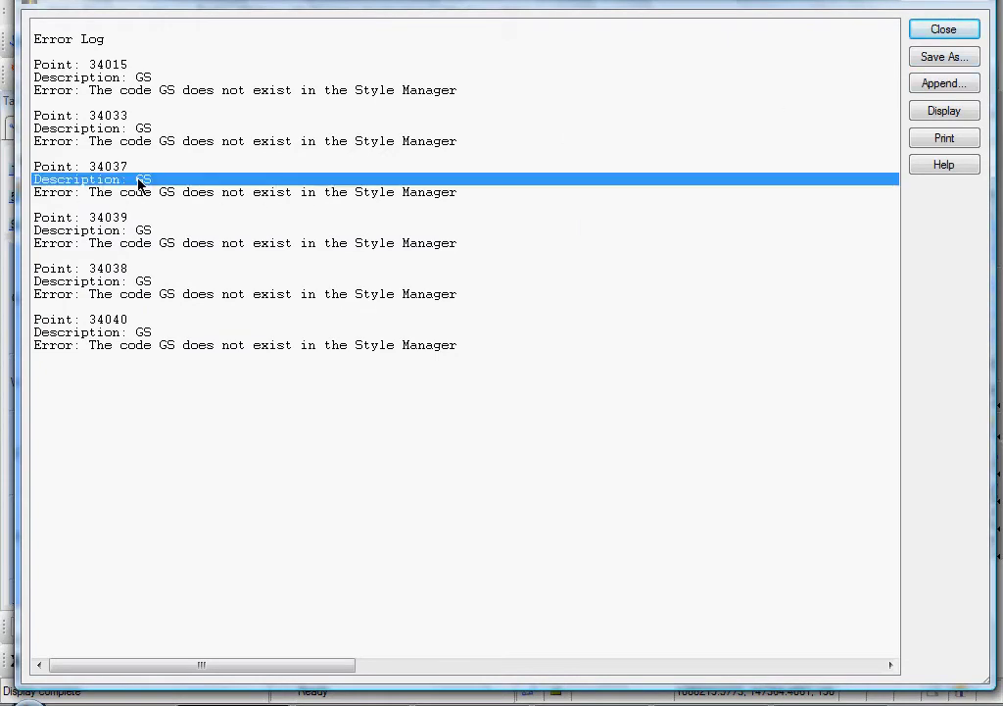
click(153, 196)
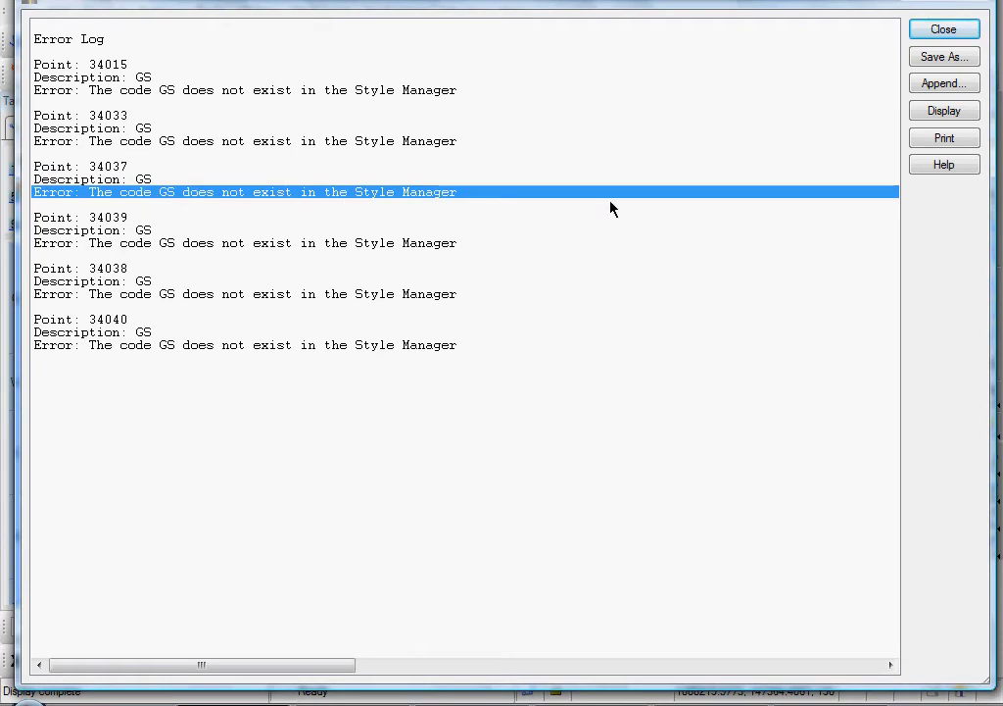
Enter ErrorLog as the error log's file name, then close the Error Log window.
click(937, 59)
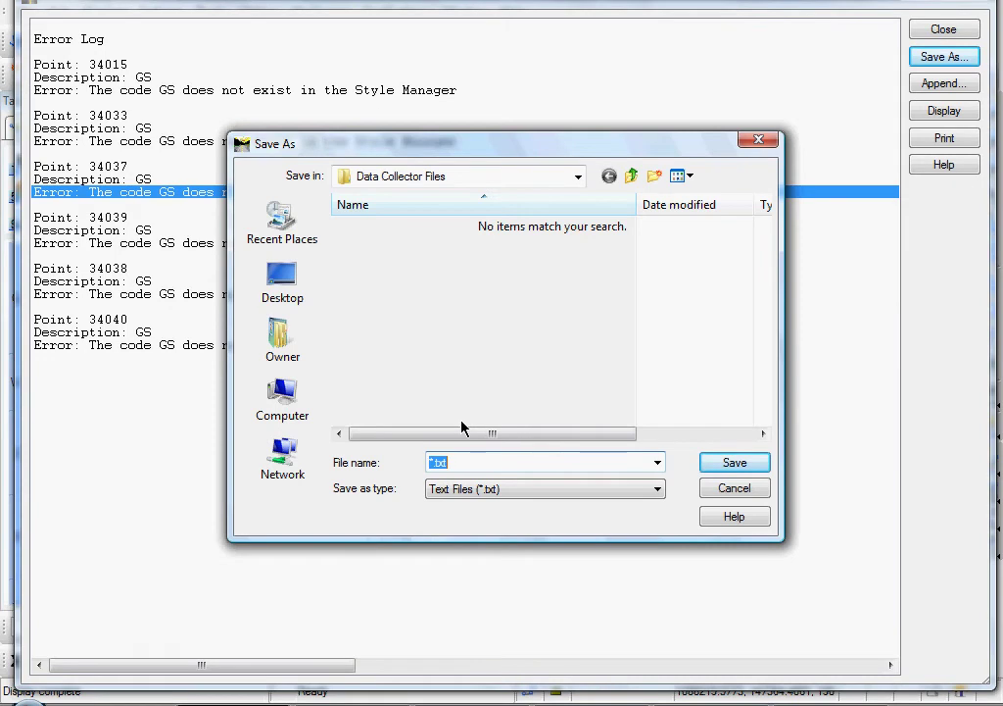
text(ErrorLog)
click(733, 464)
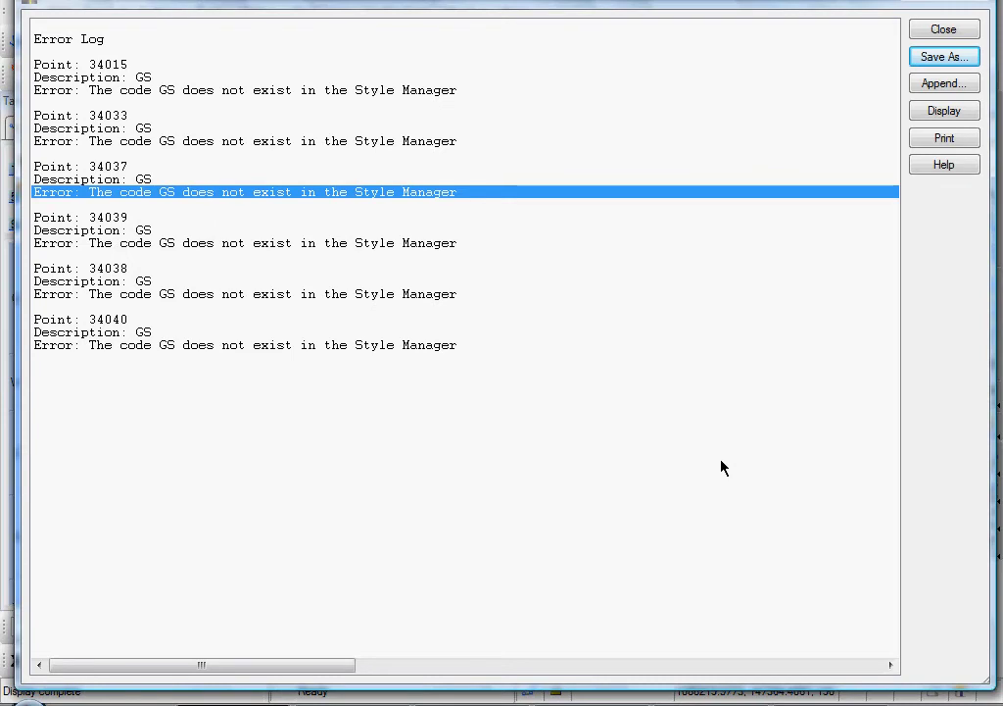
click(942, 30)
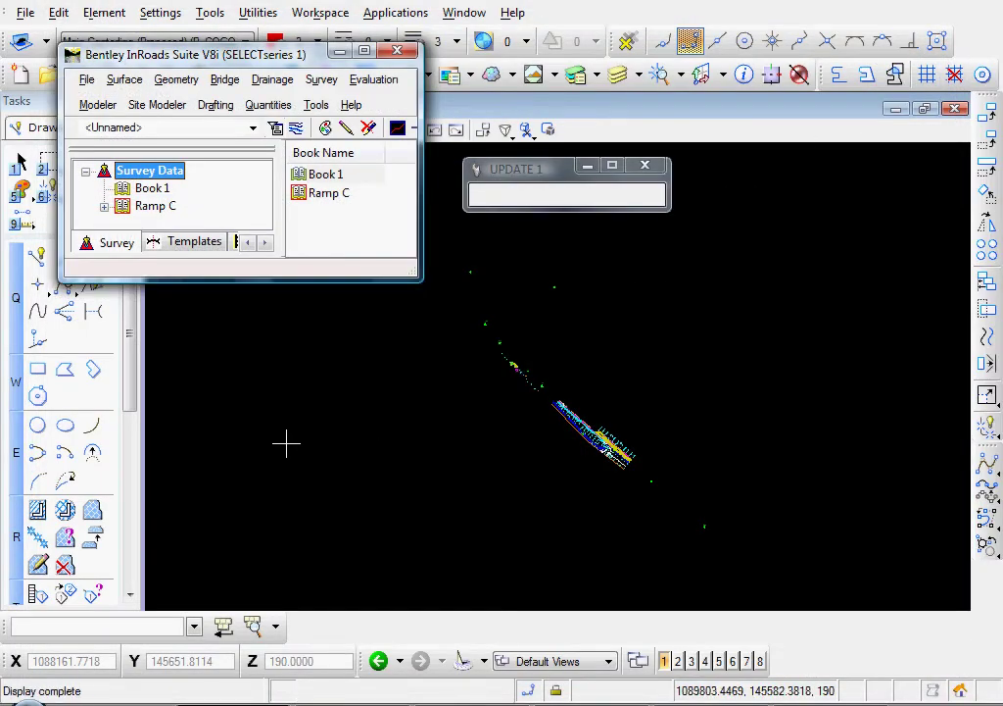
Display survey errors in the drawing and zoom in on the 'Code "GS" not found' label.
click(286, 444)
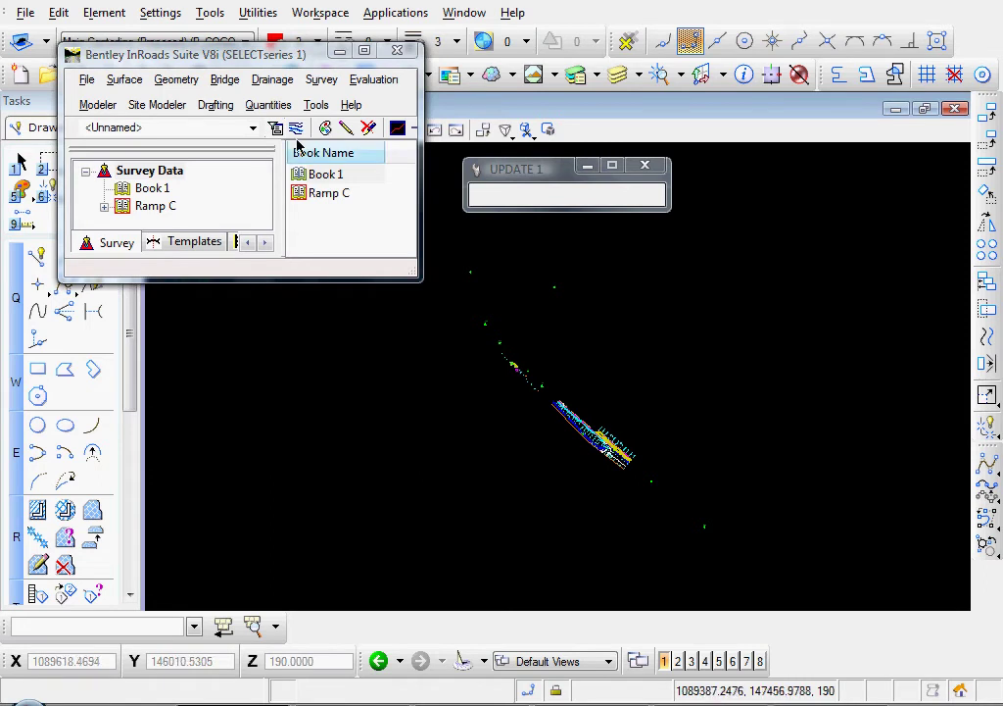
click(323, 82)
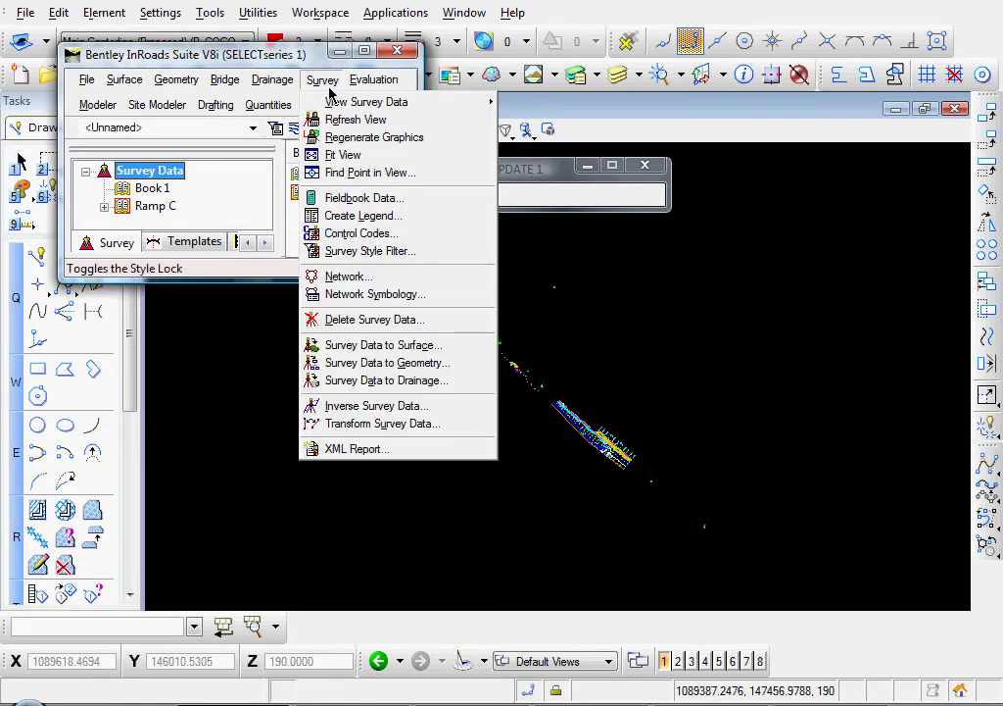
mouse_move(347, 108)
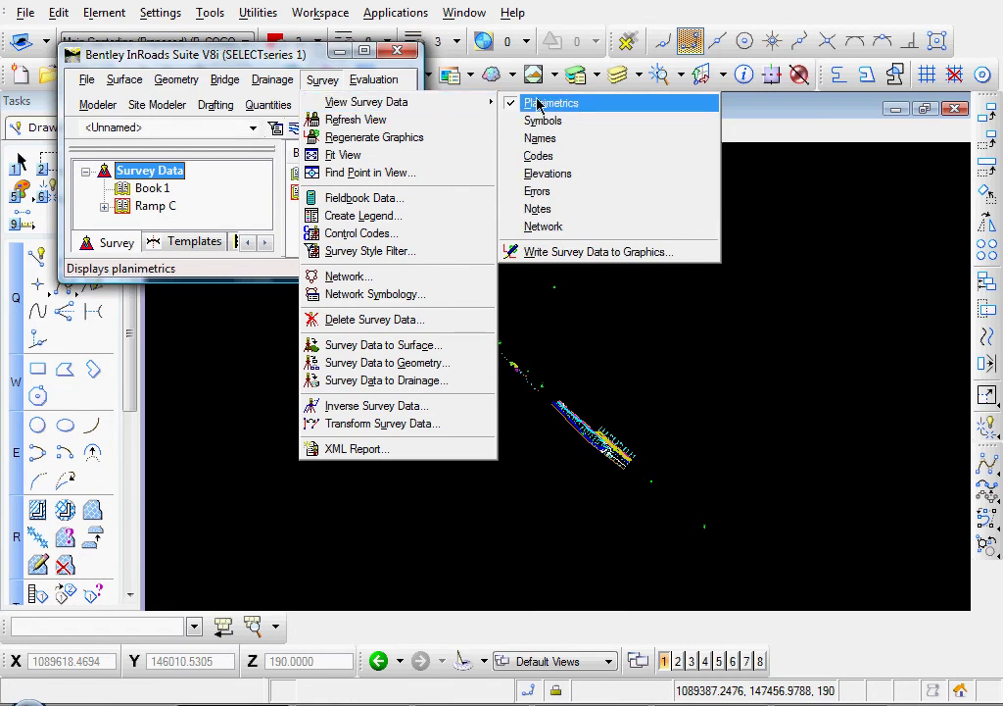
click(538, 192)
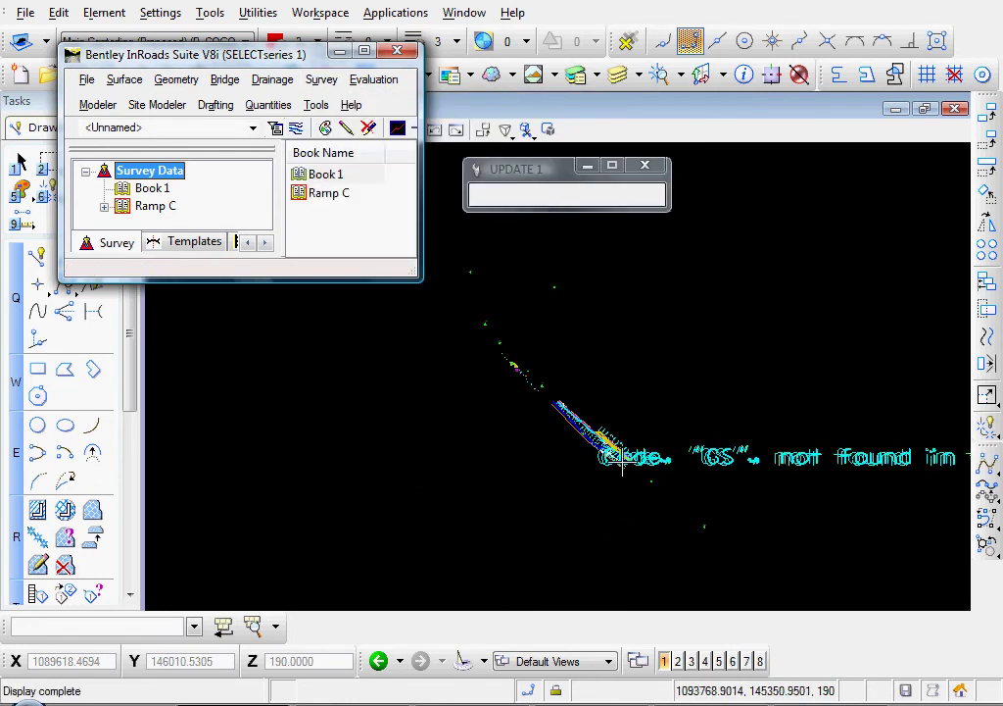
scroll(623, 456, up, 4)
middle_drag(620, 459, 568, 425)
scroll(569, 425, up, 4)
middle_drag(374, 393, 697, 418)
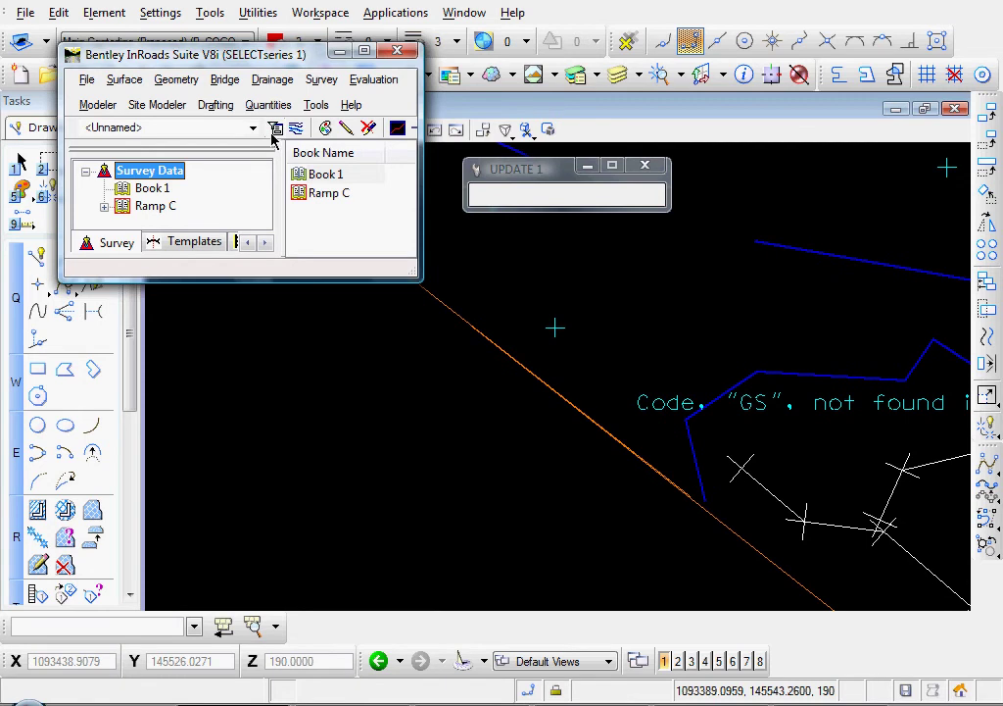
Display survey point names in the drawing and pan to points 34012 and 34015.
click(321, 80)
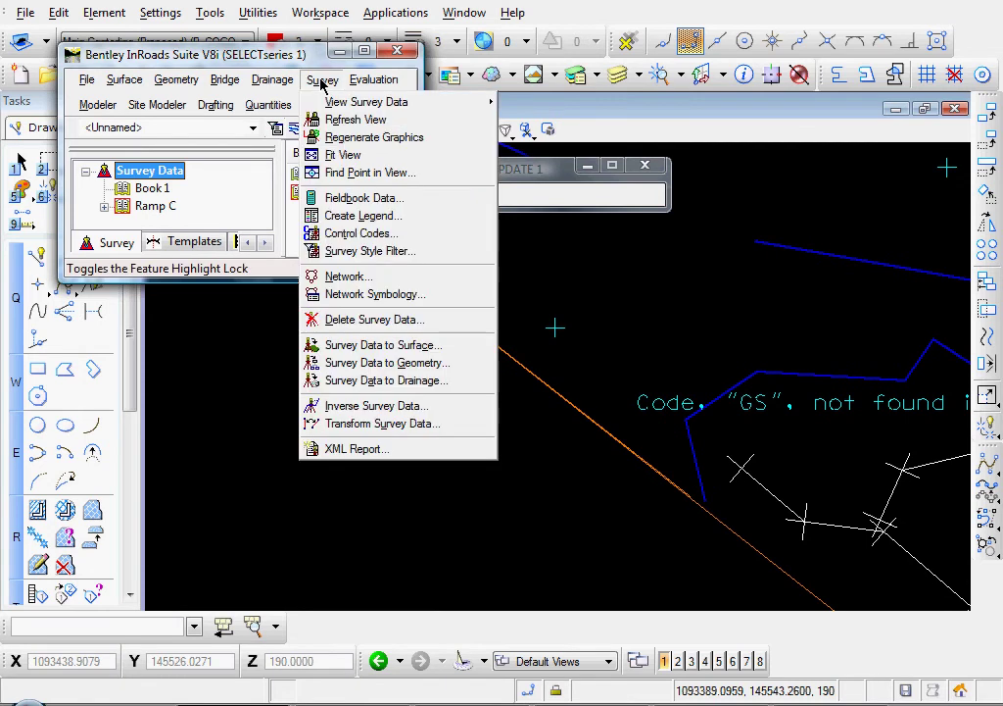
mouse_move(338, 102)
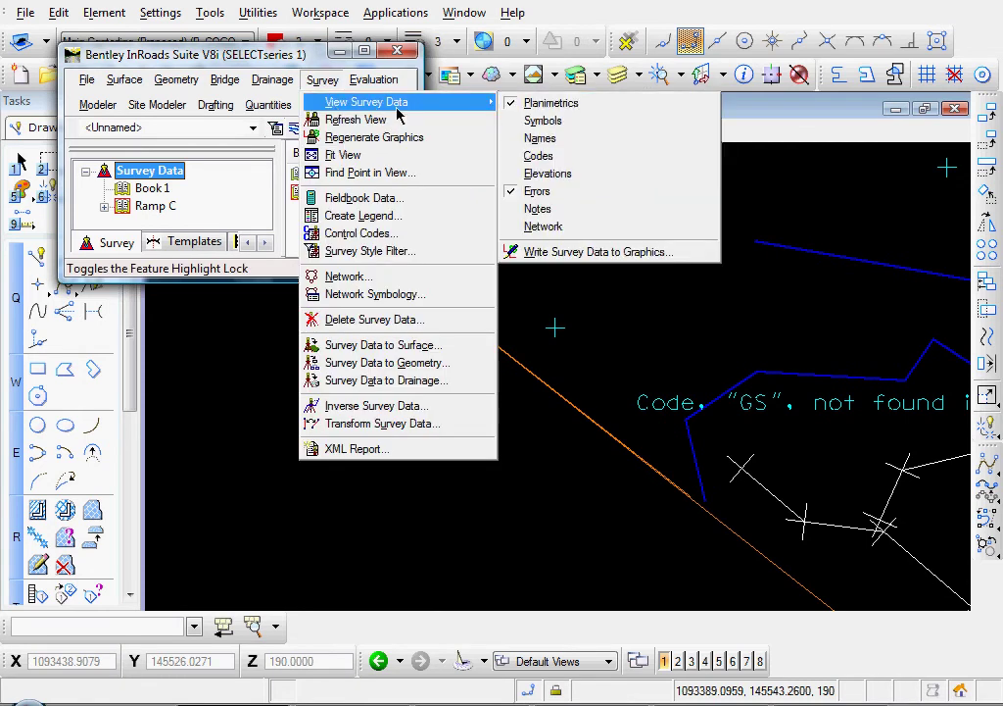
click(539, 138)
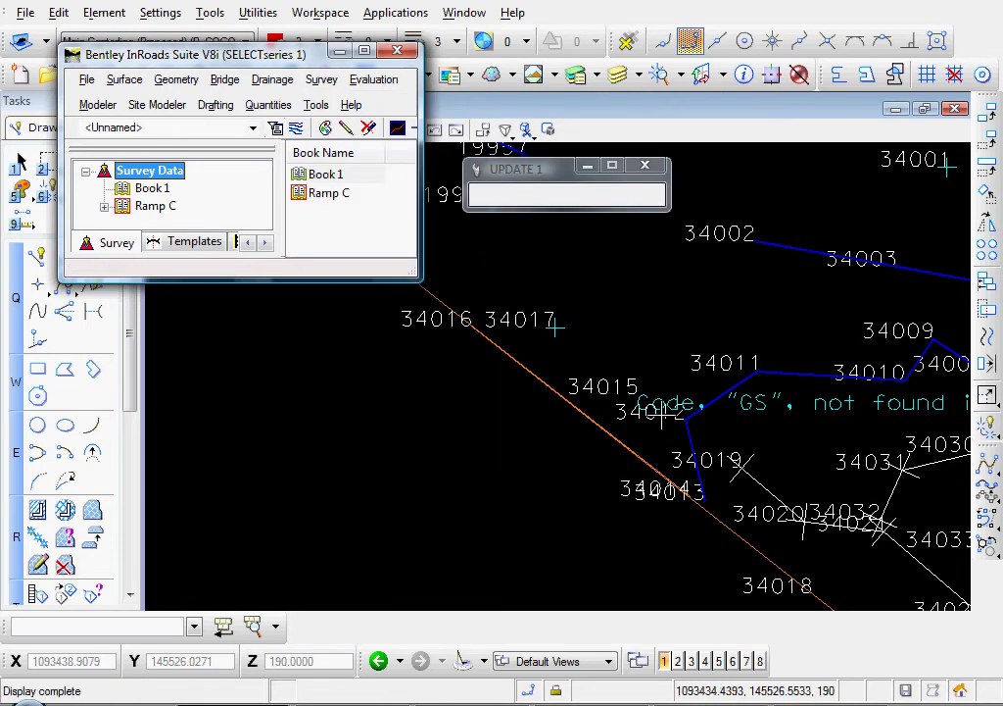
scroll(624, 402, up, 5)
middle_drag(771, 382, 634, 466)
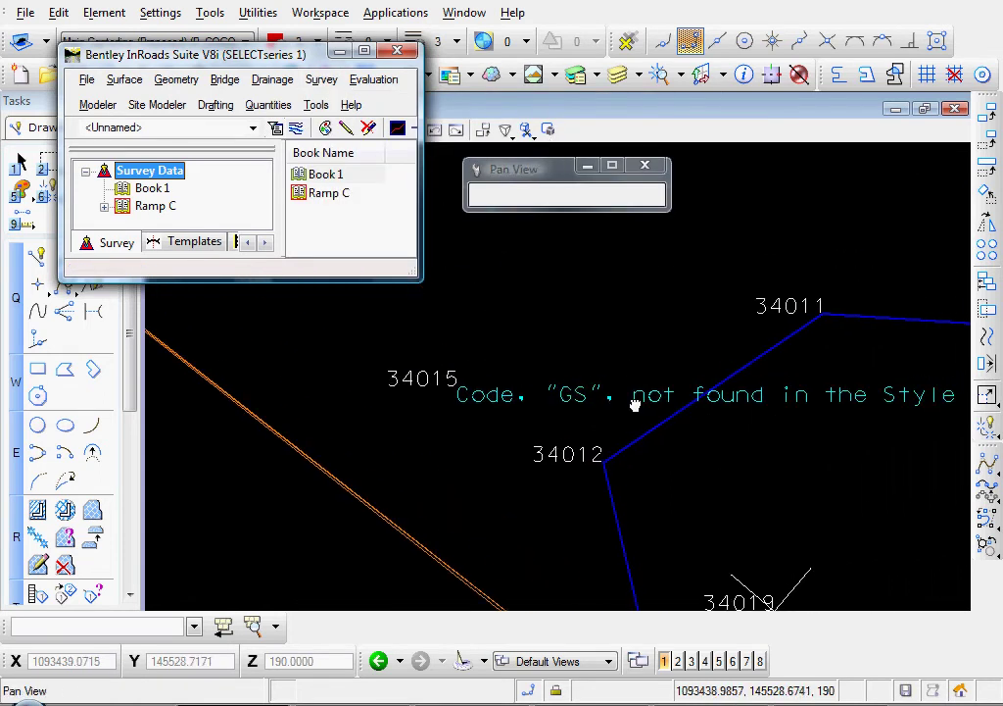
mouse_move(453, 420)
middle_down()
mouse_move(618, 377)
mouse_move(683, 381)
middle_up()
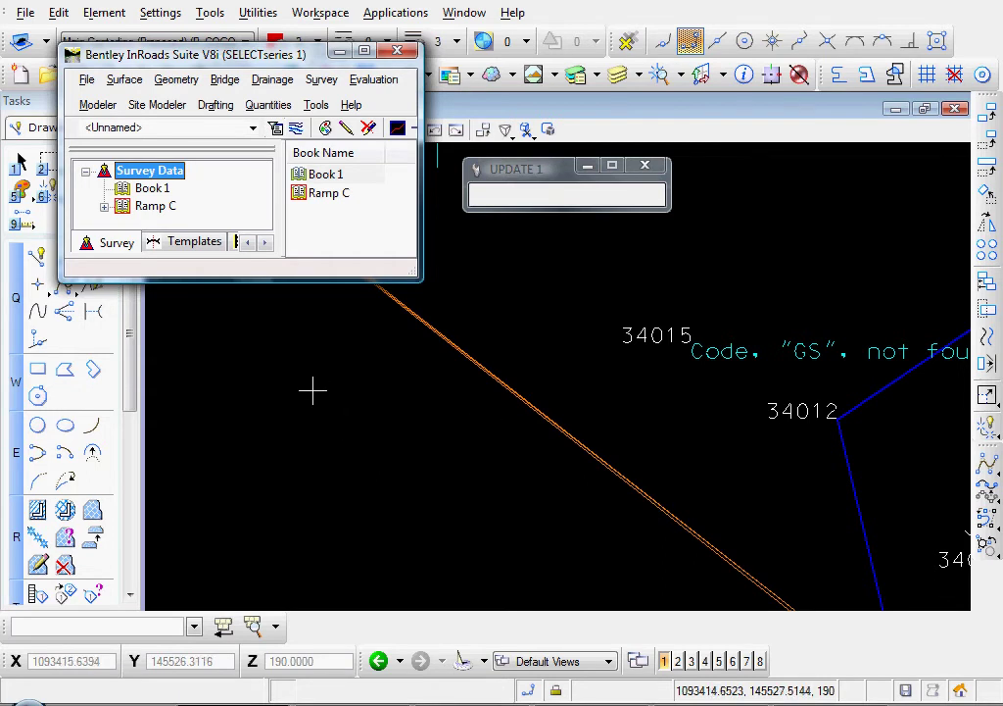
Open the Ramp C fieldbook data and pick point 34015 in the drawing to find its observation.
click(320, 80)
click(343, 199)
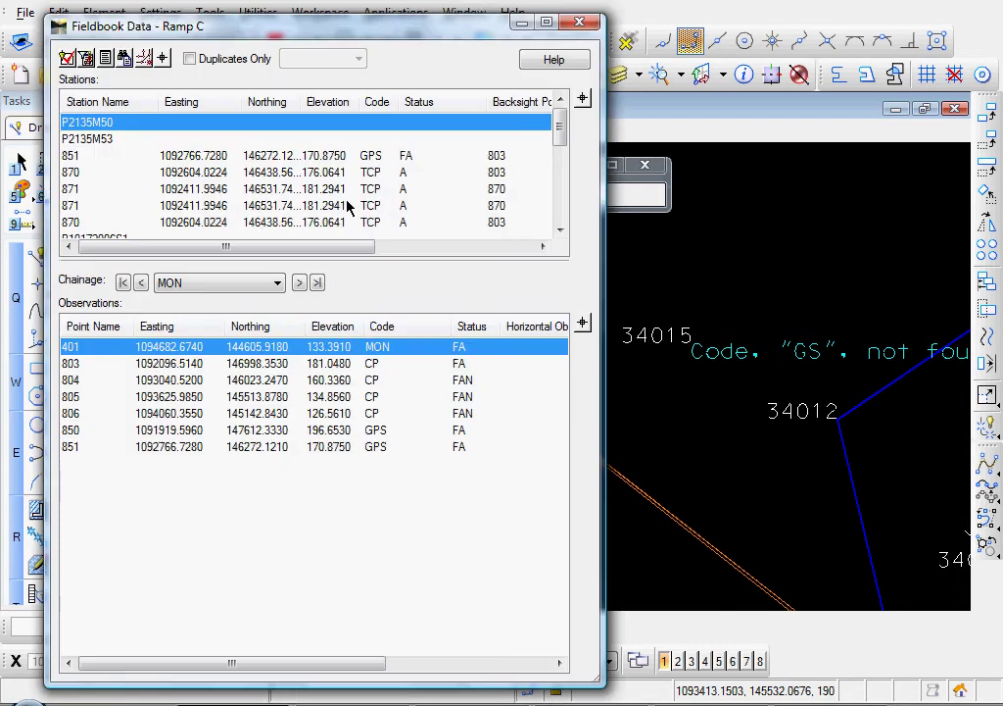
click(583, 326)
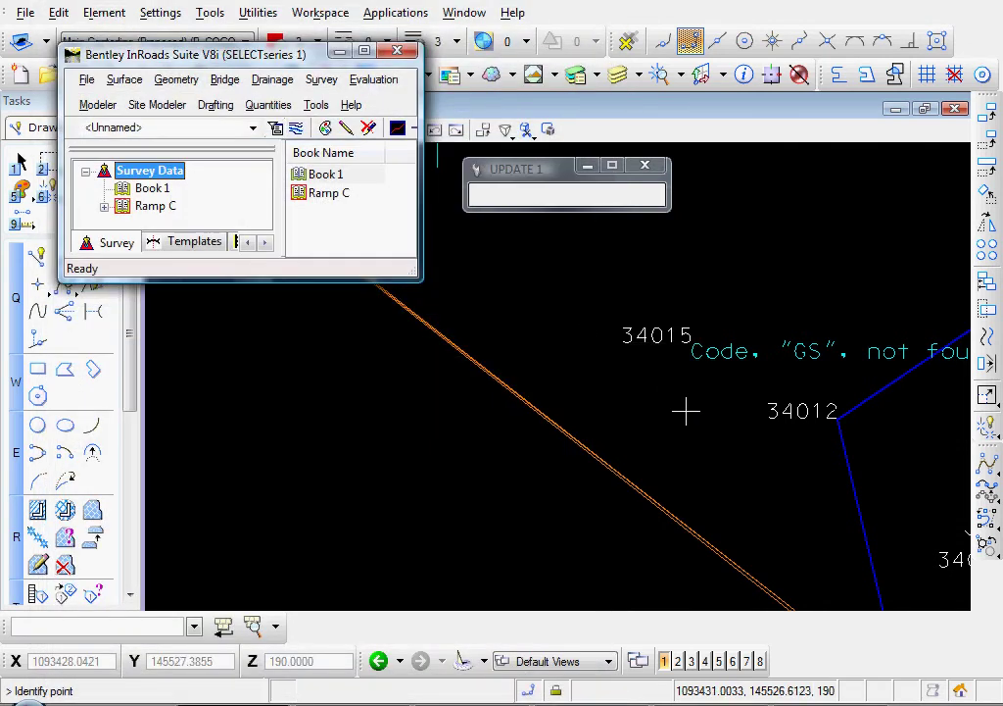
middle_drag(683, 409, 523, 415)
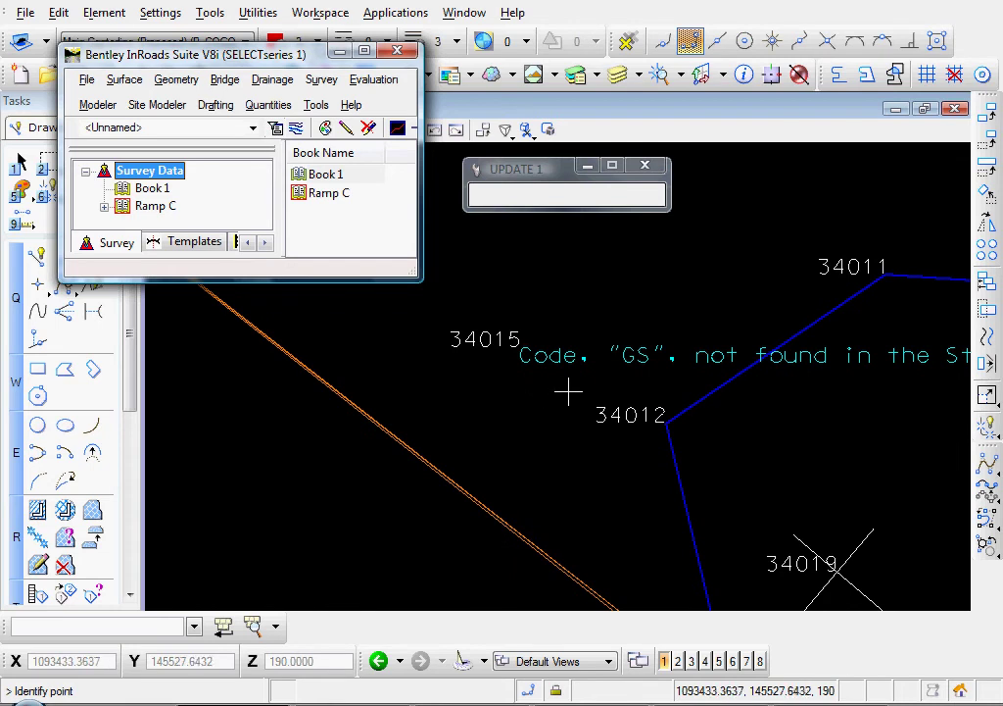
click(556, 354)
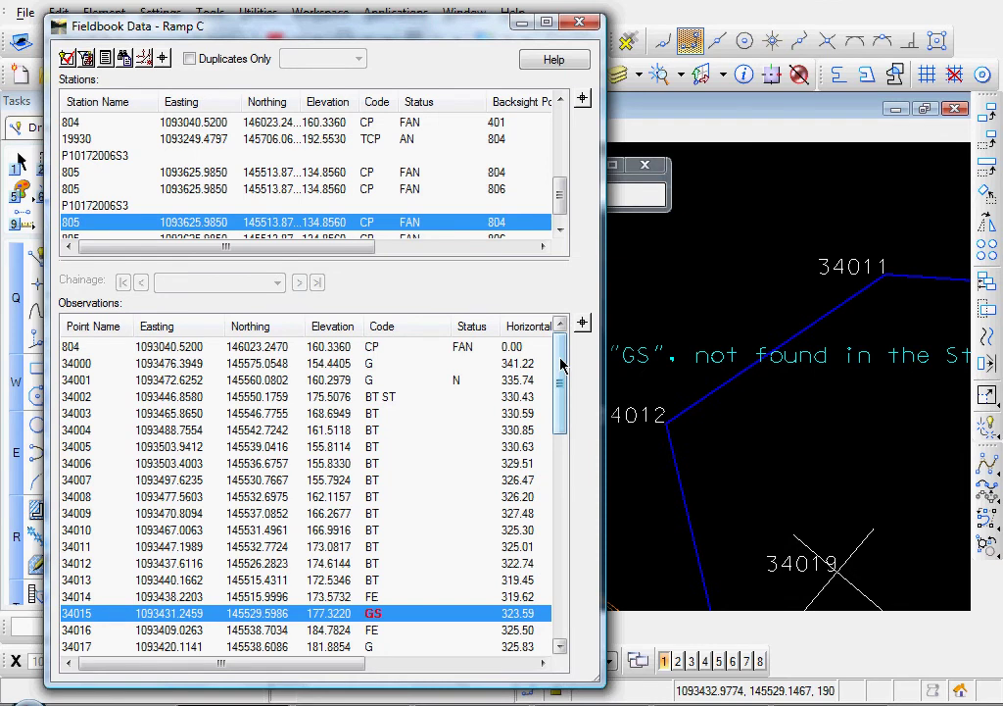
drag(561, 364, 564, 411)
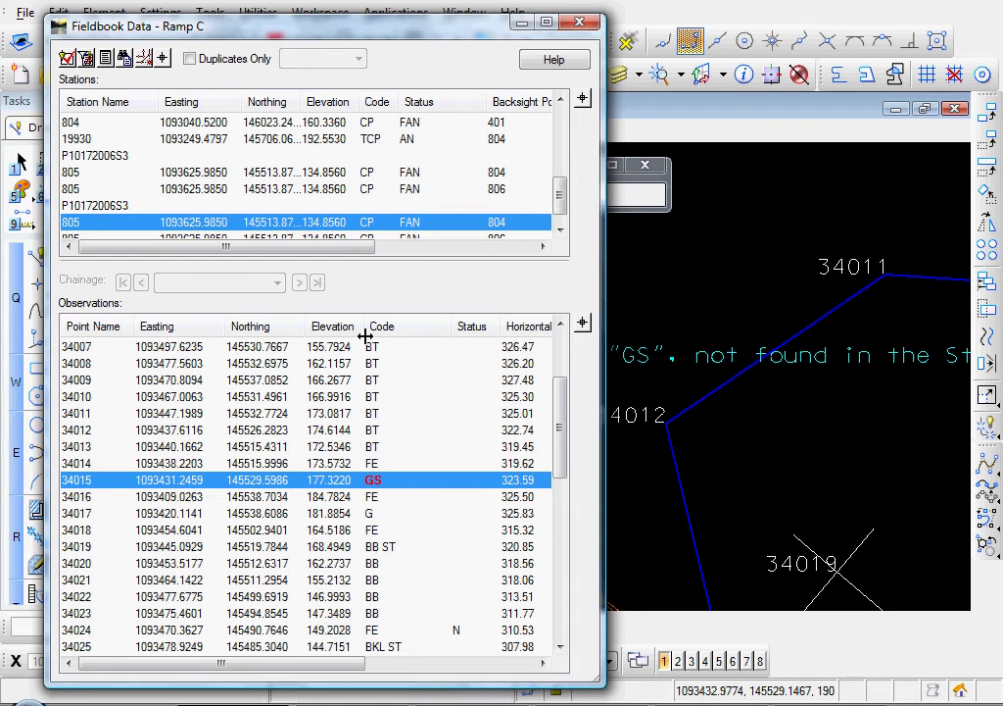
Edit observation 34015, replacing code GS with G, and apply the change.
double_click(165, 487)
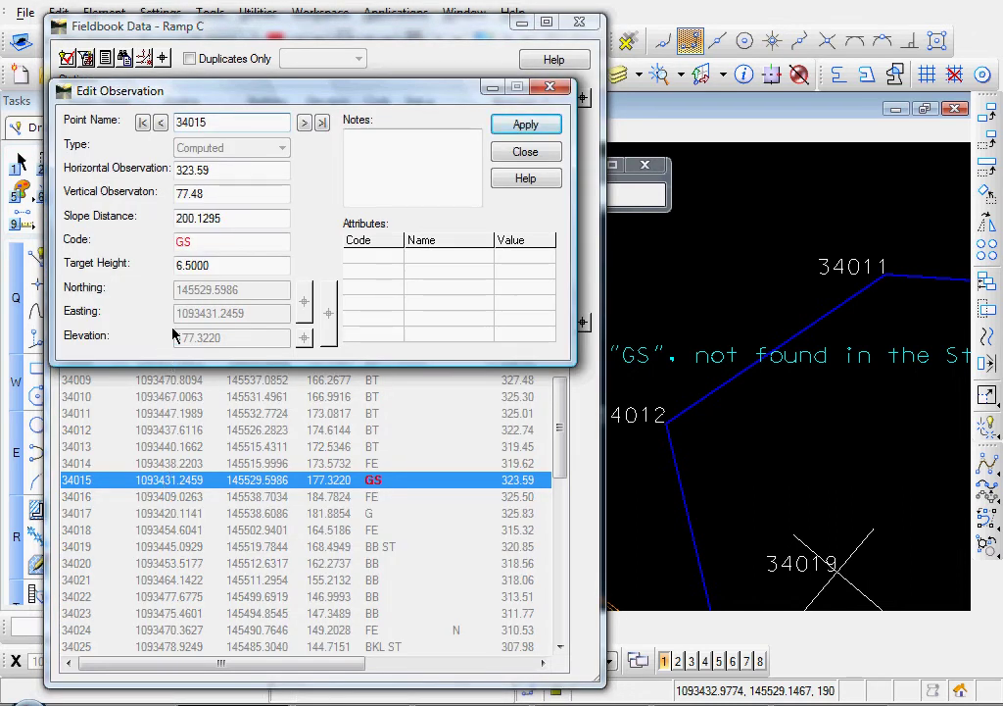
double_click(201, 240)
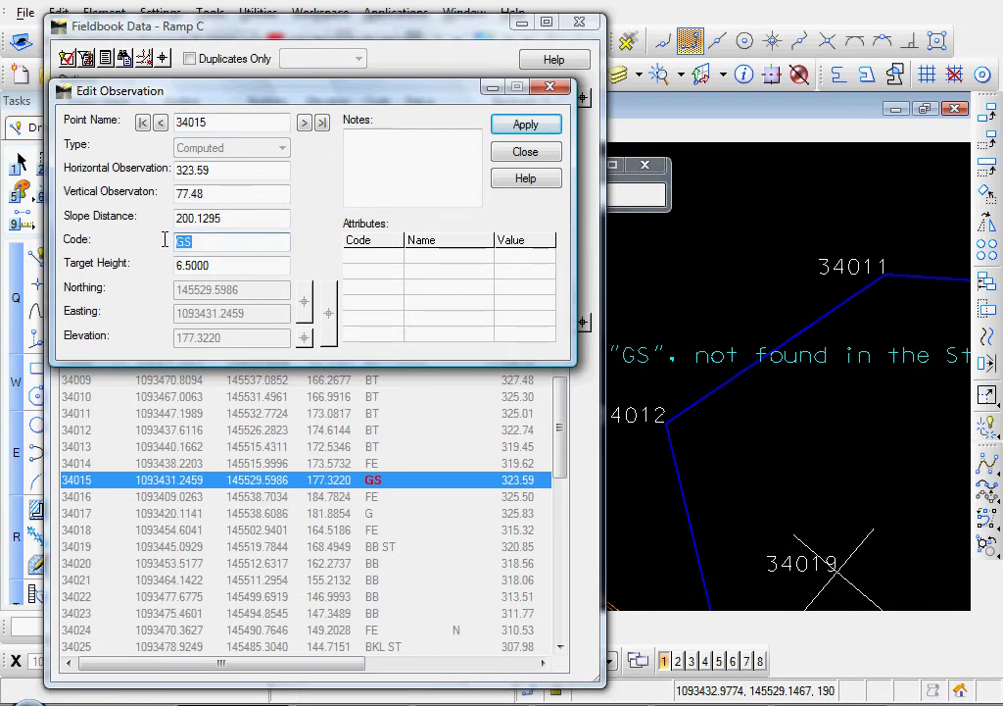
text(G)
key(Tab)
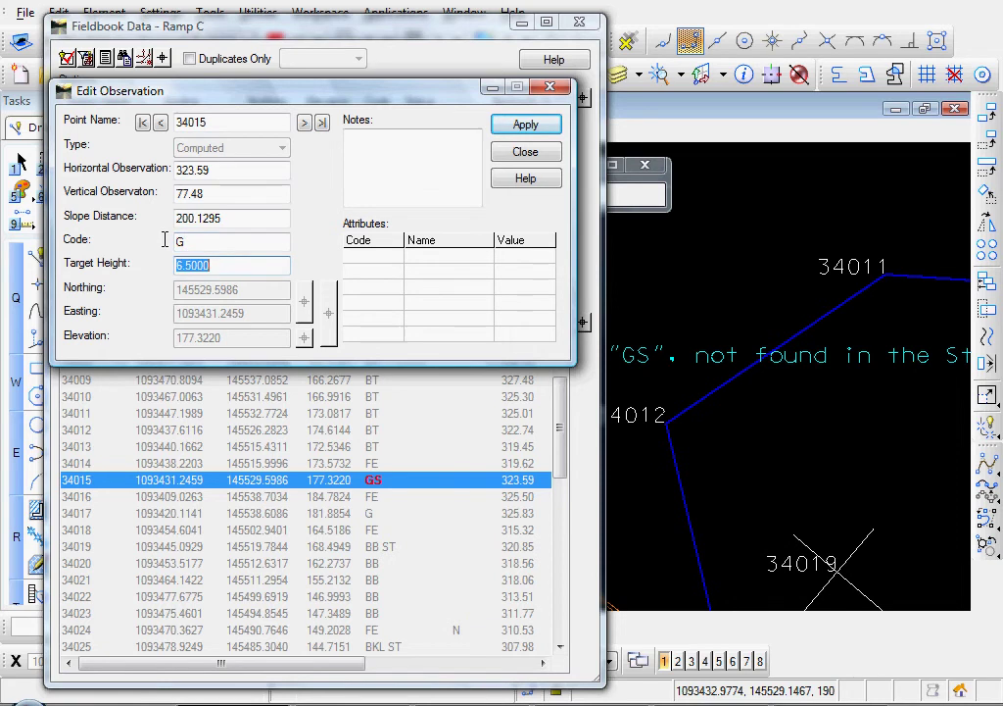
click(522, 125)
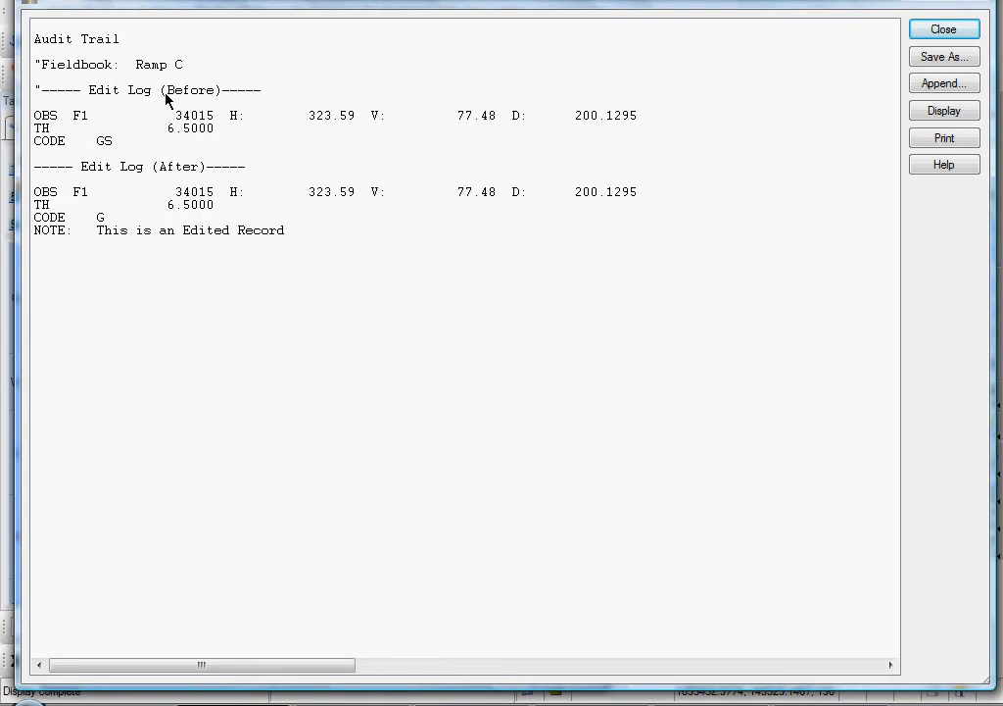
Review 34015's audit trail entries: code GS before, G after, marked as an edited record.
click(98, 93)
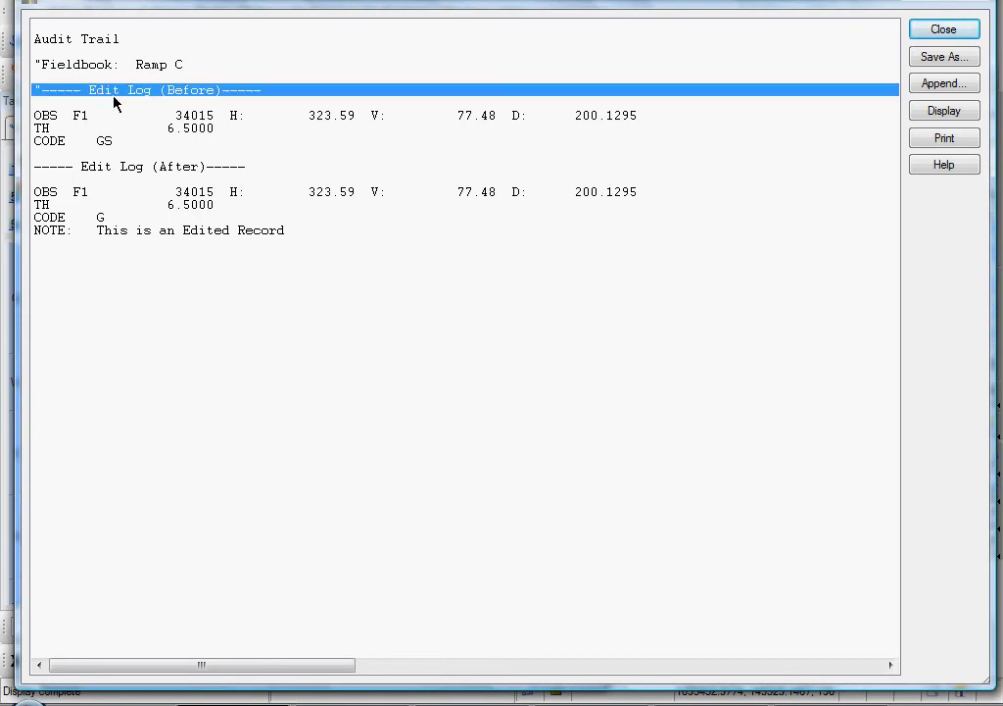
click(95, 144)
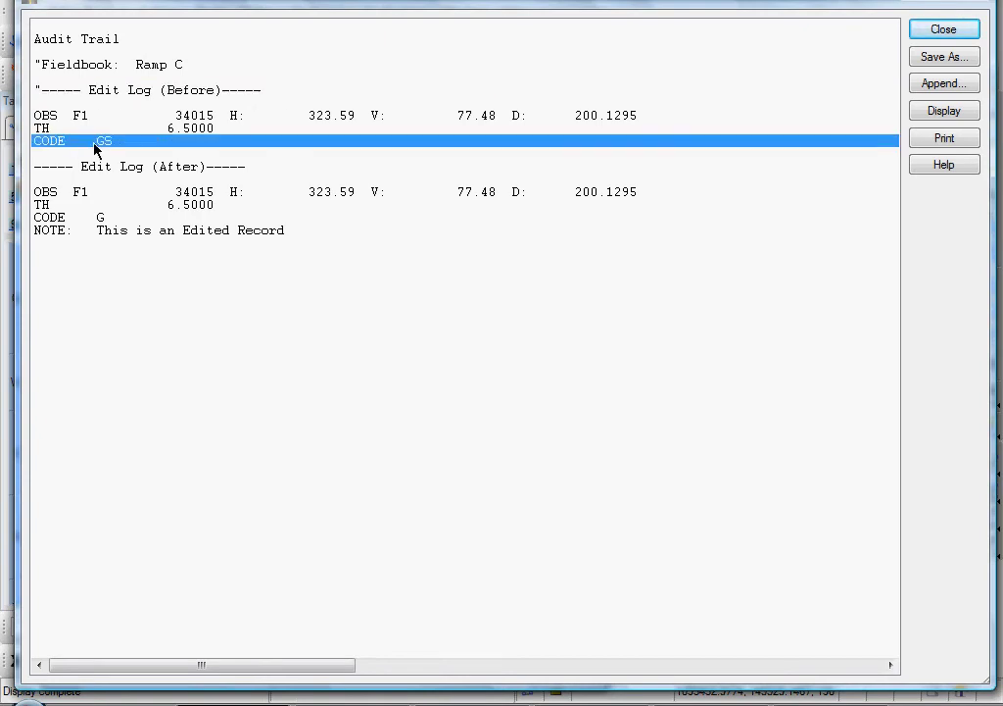
click(119, 168)
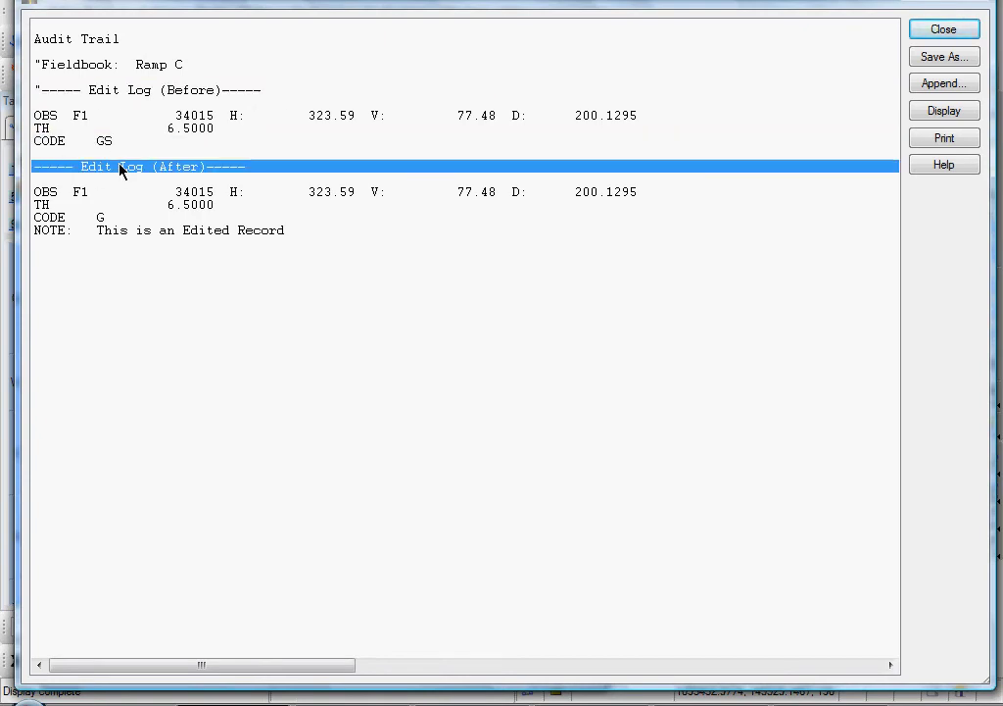
click(109, 218)
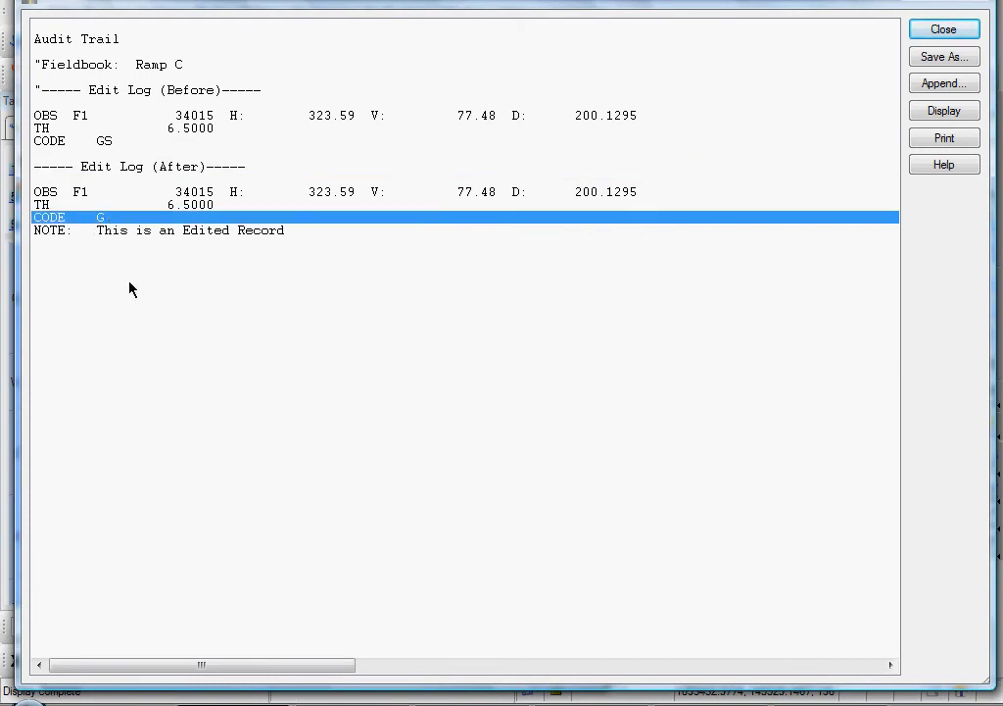
click(207, 231)
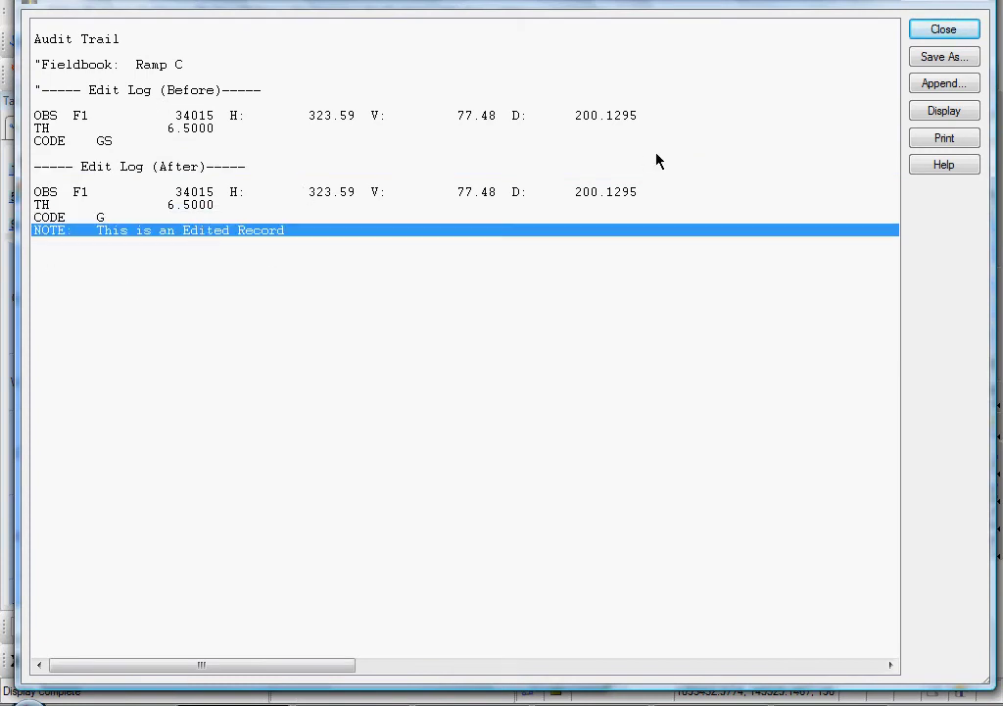
Close the audit trail and the observation editor, then scroll down the Observations list.
click(938, 32)
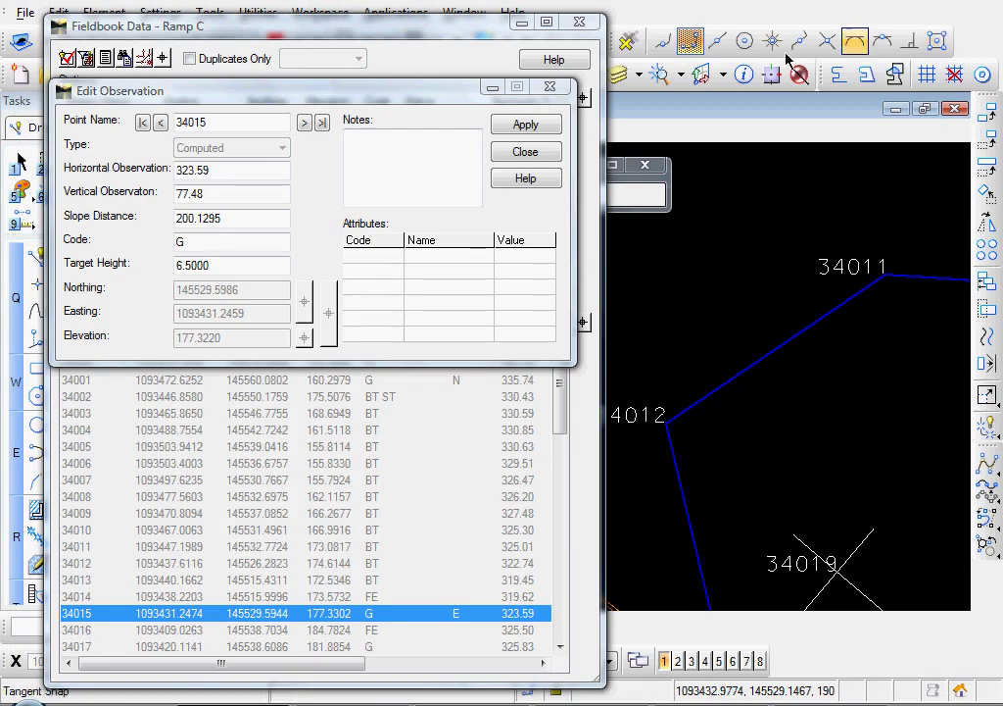
click(523, 153)
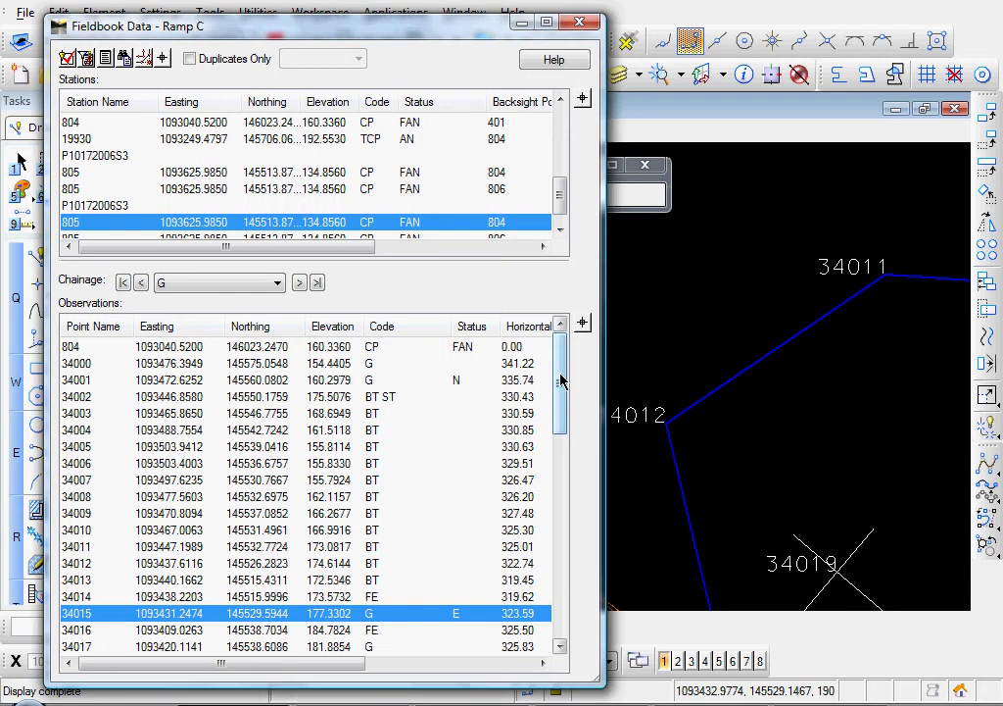
drag(560, 382, 564, 463)
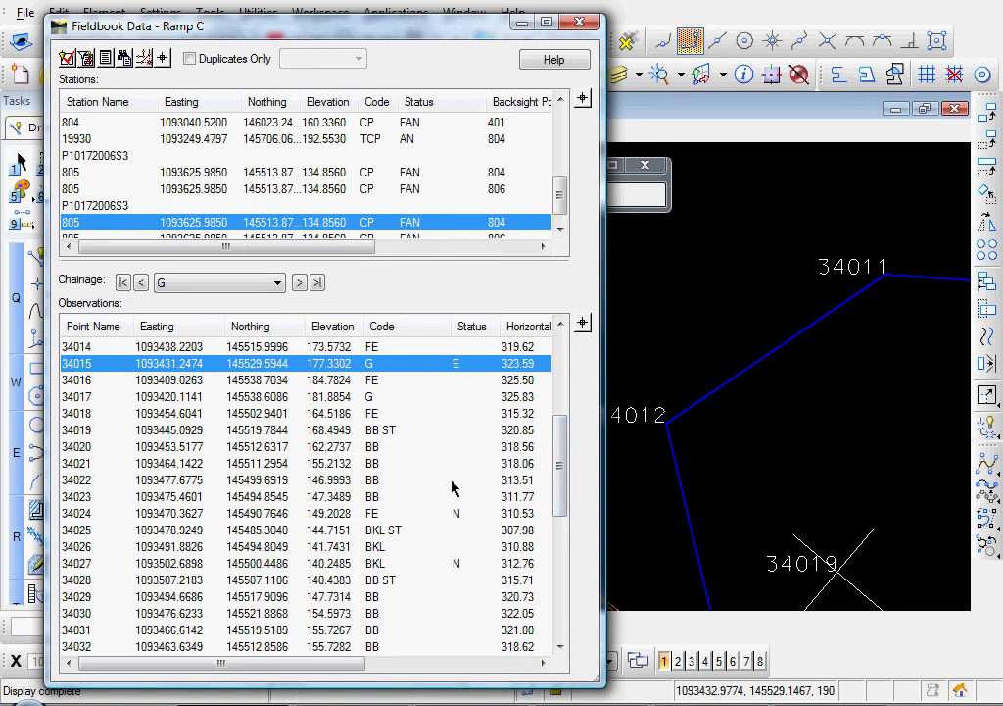
Read the point status legend in Notepad, then scroll Fieldbook Data to red GS codes 34033 and 34037–34040.
key(alt+Tab)
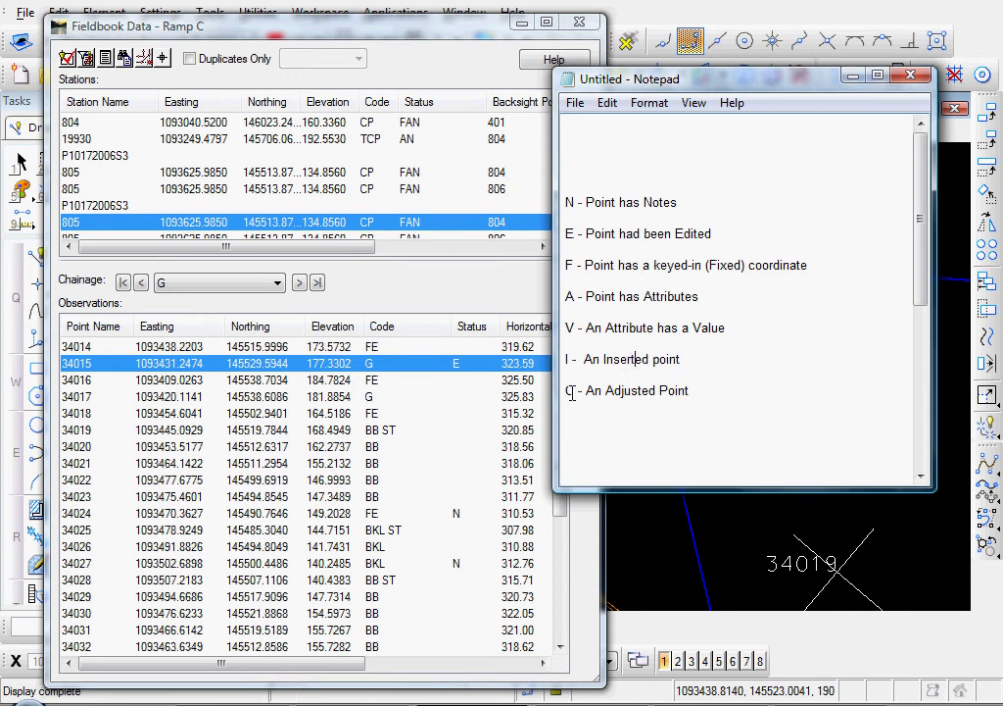
click(387, 414)
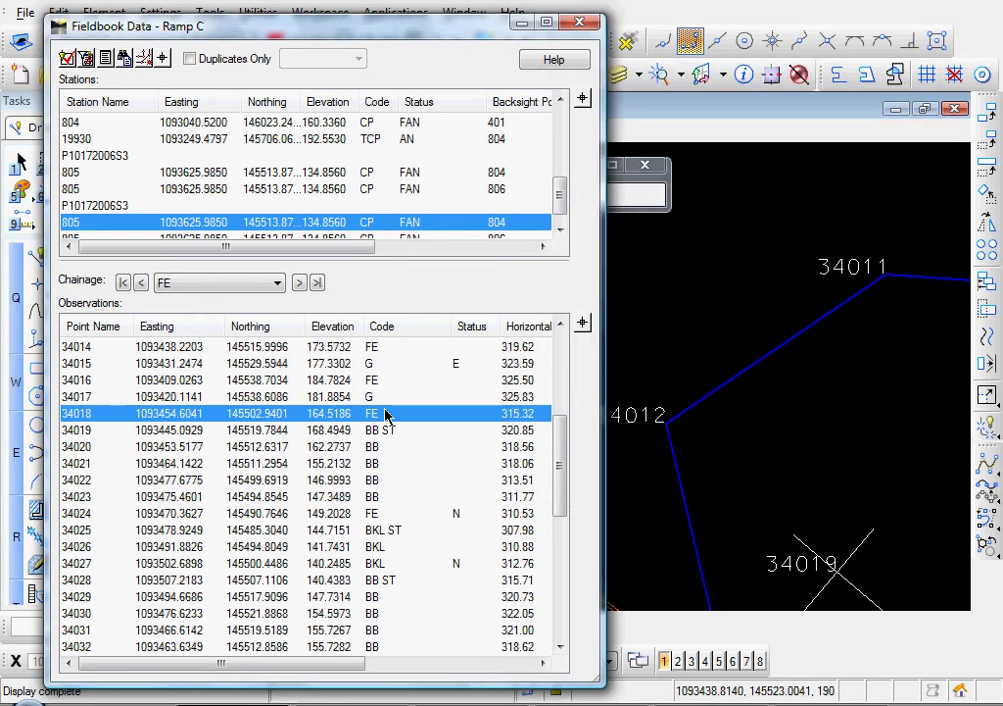
drag(559, 464, 564, 546)
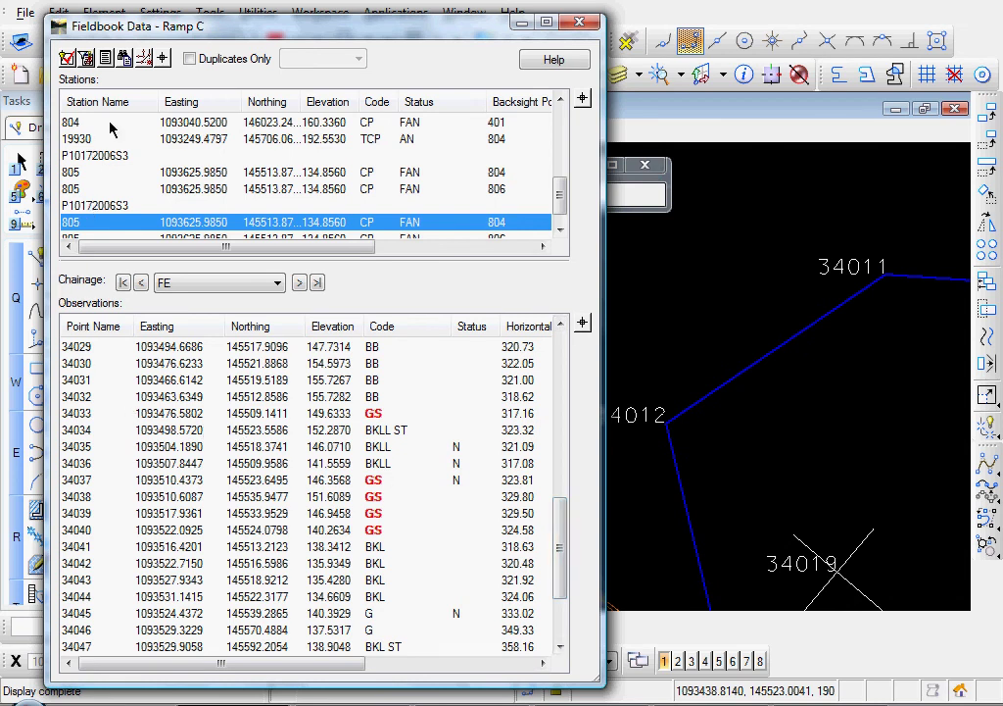
Find the next GS-coded observation, 34033, and replace its code with G.
click(127, 61)
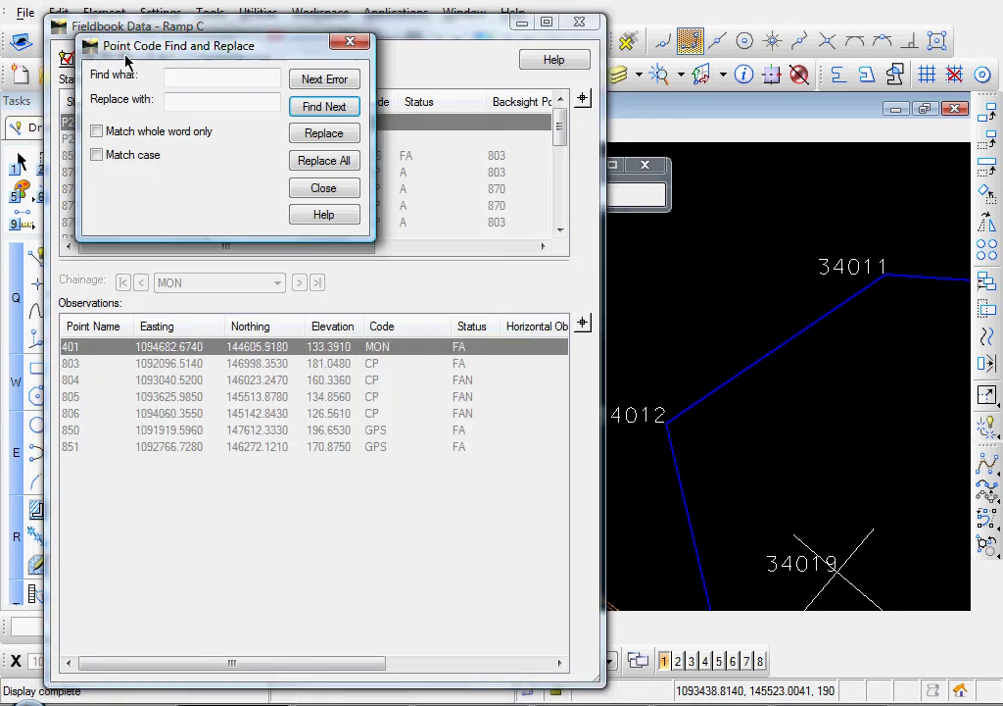
text(GS)
click(324, 79)
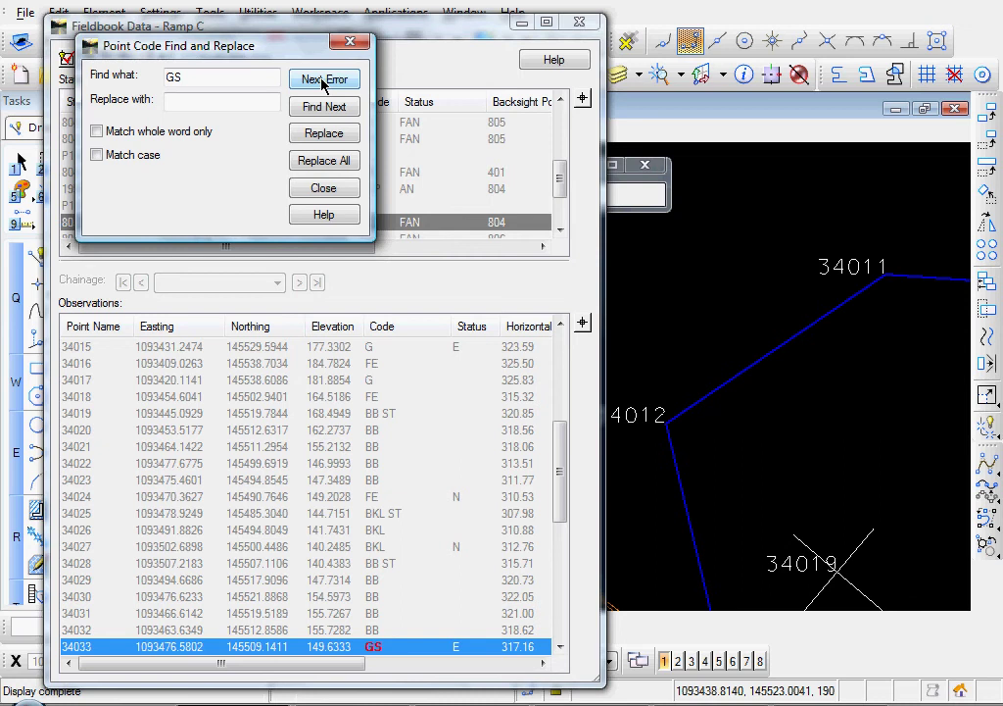
click(192, 101)
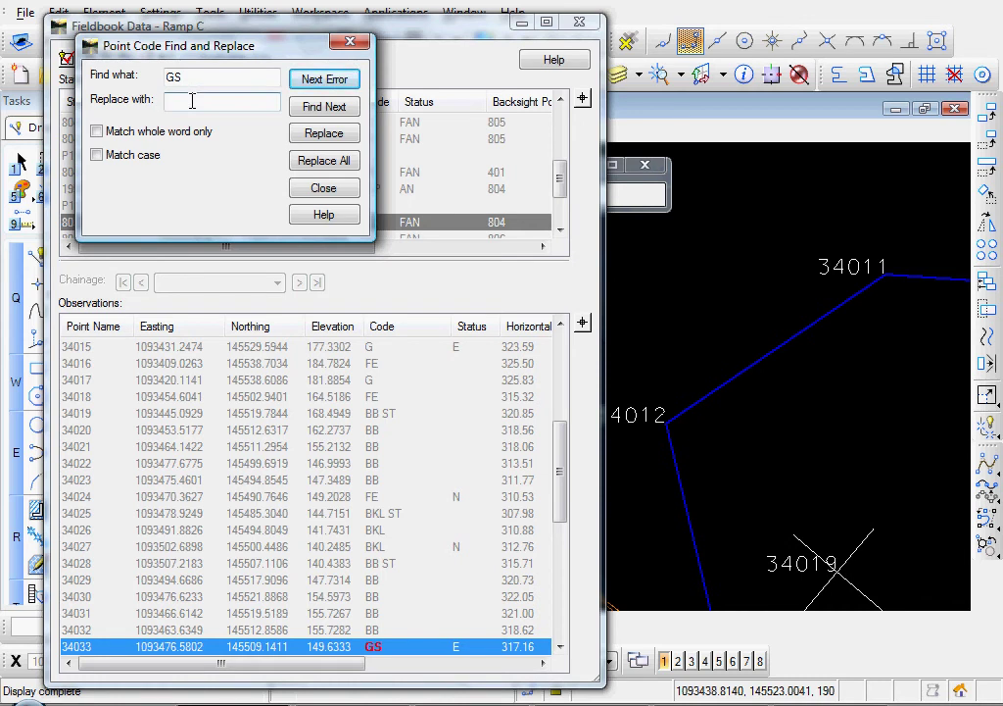
key(Tab)
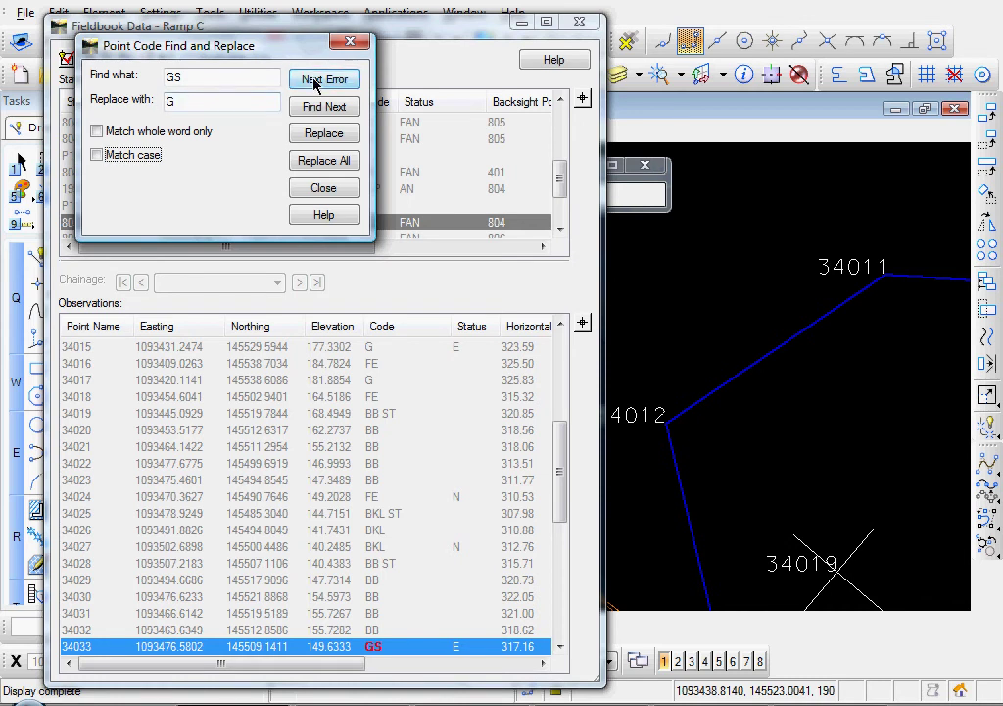
click(313, 137)
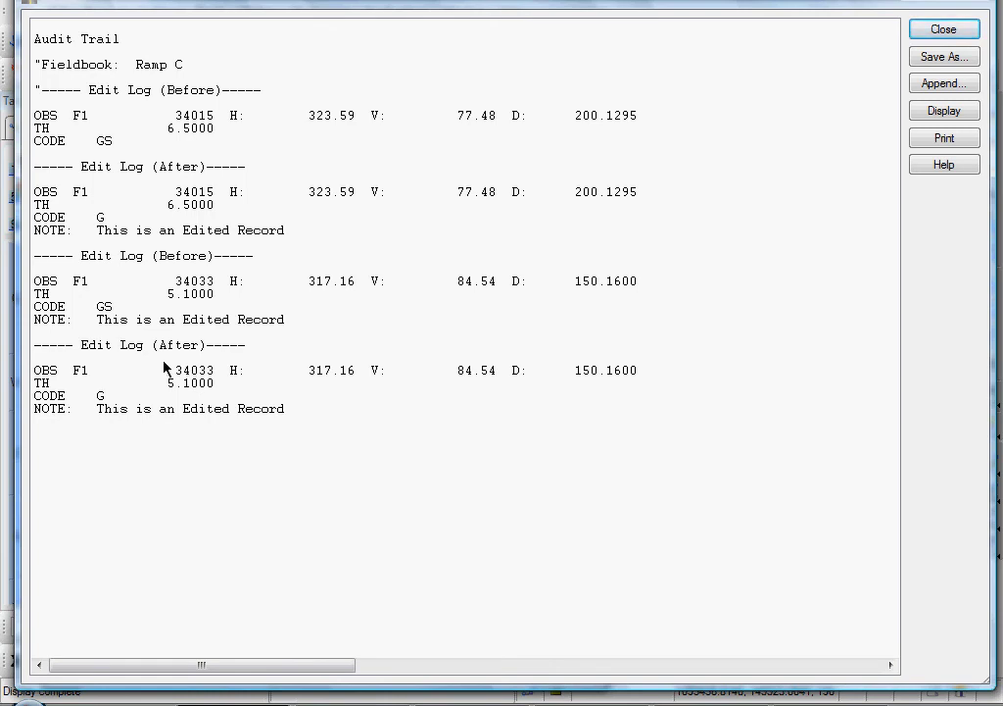
Inspect the 34015 and 34033 before/after edit records in the audit trail, then close it.
click(101, 307)
click(134, 257)
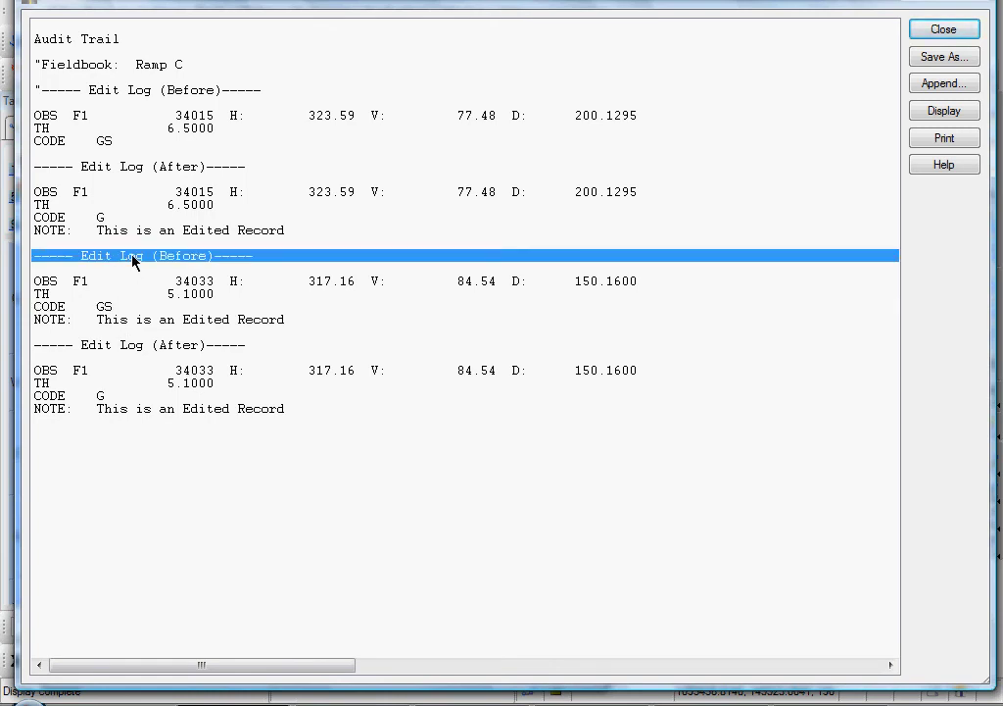
click(113, 346)
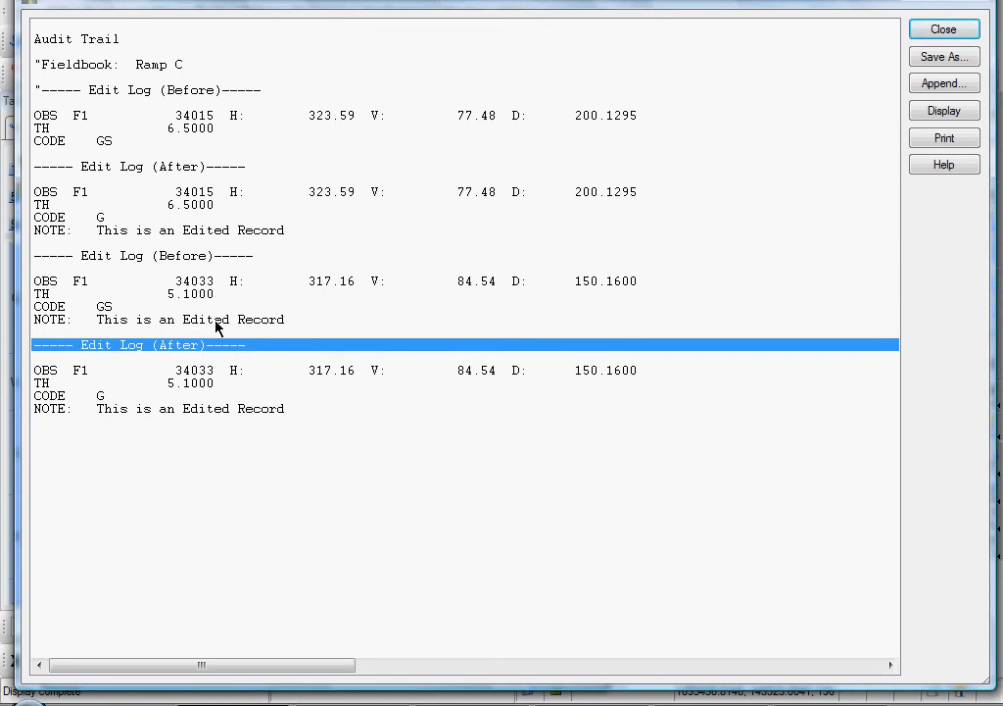
click(946, 32)
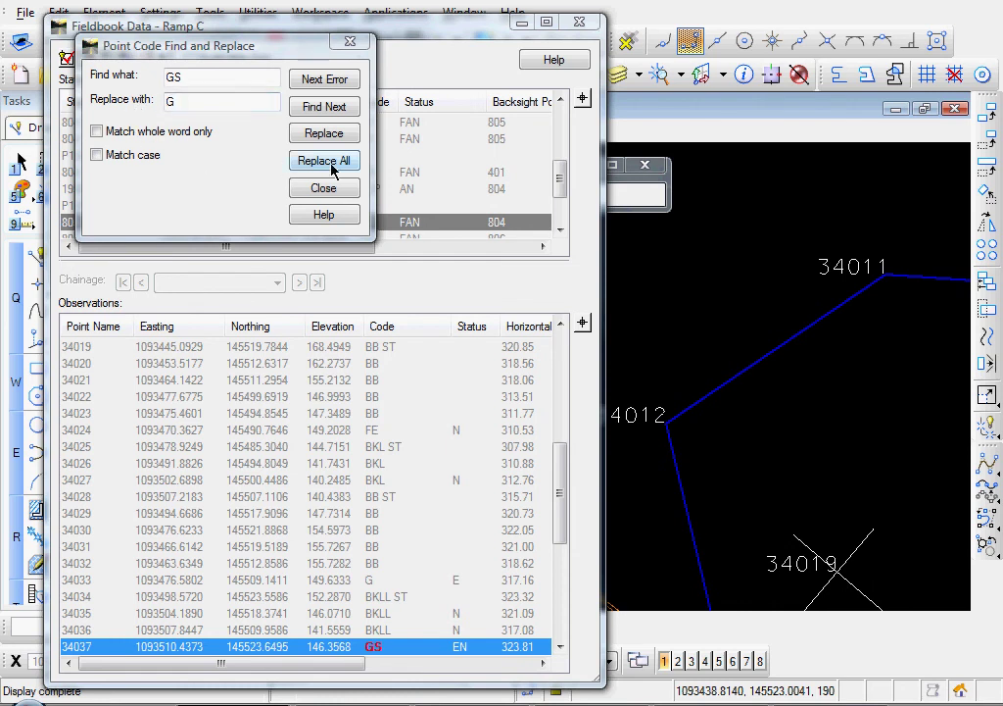
Turn on Match whole word only and verify GS is the Find what code.
click(97, 131)
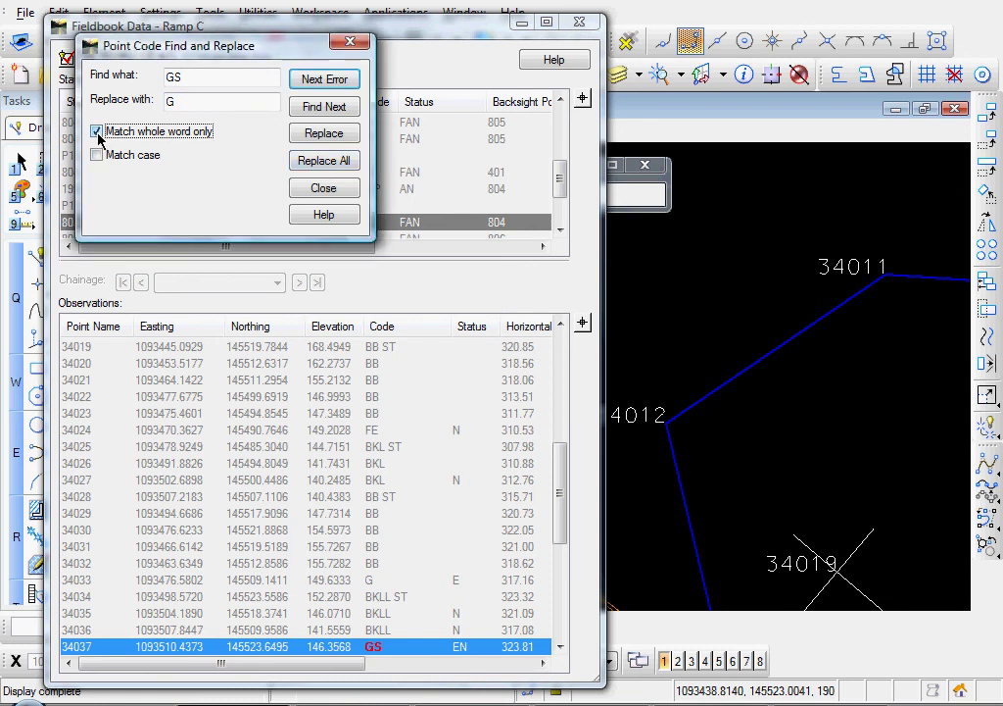
click(209, 75)
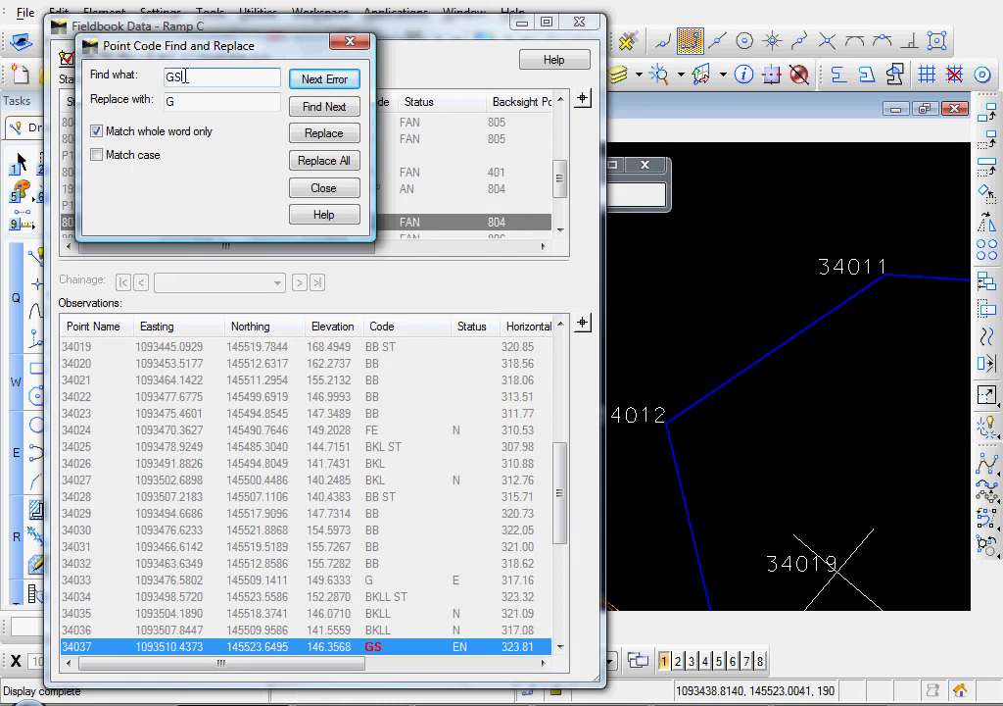
drag(184, 76, 166, 78)
click(172, 78)
Replace all remaining GS codes with G and scroll through the logged audit trail edits.
click(328, 163)
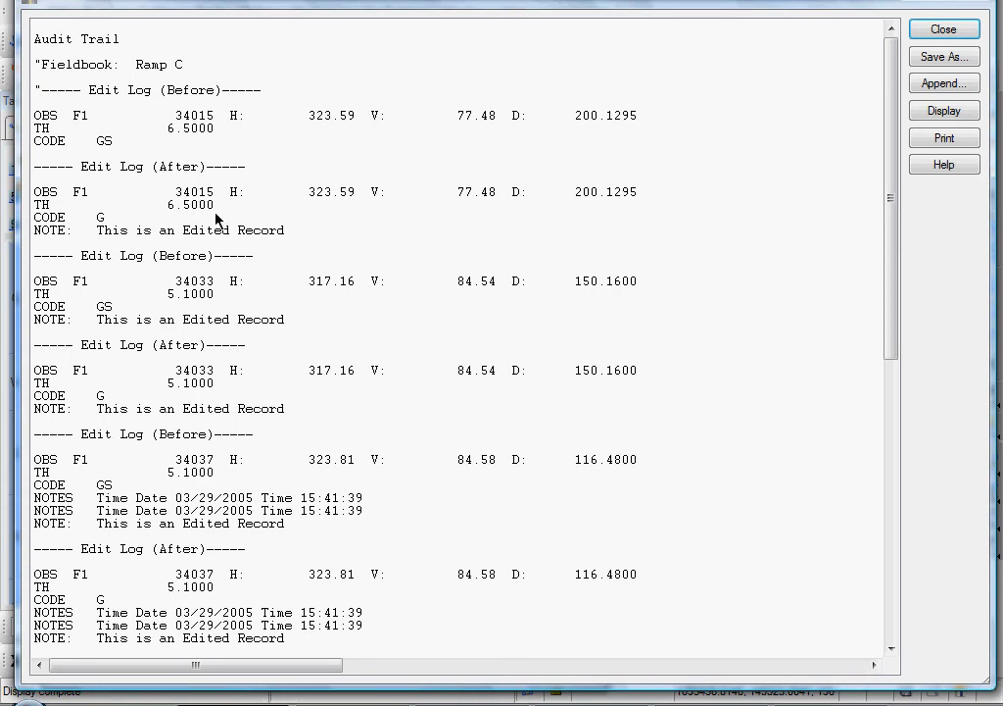
click(282, 202)
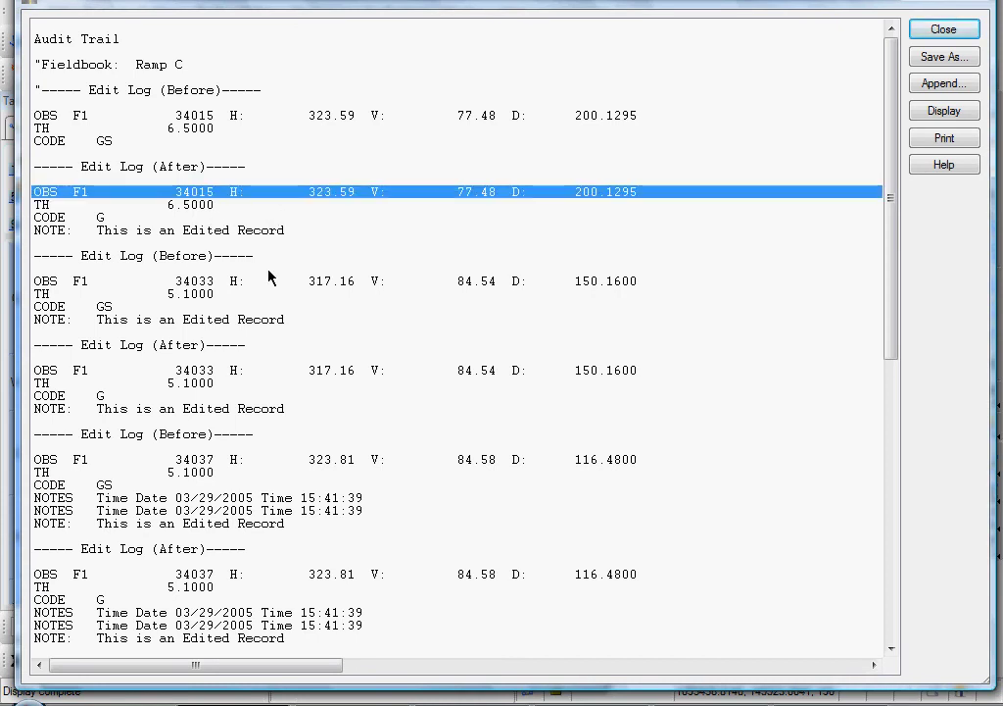
scroll(272, 282, down, 5)
scroll(271, 281, down, 4)
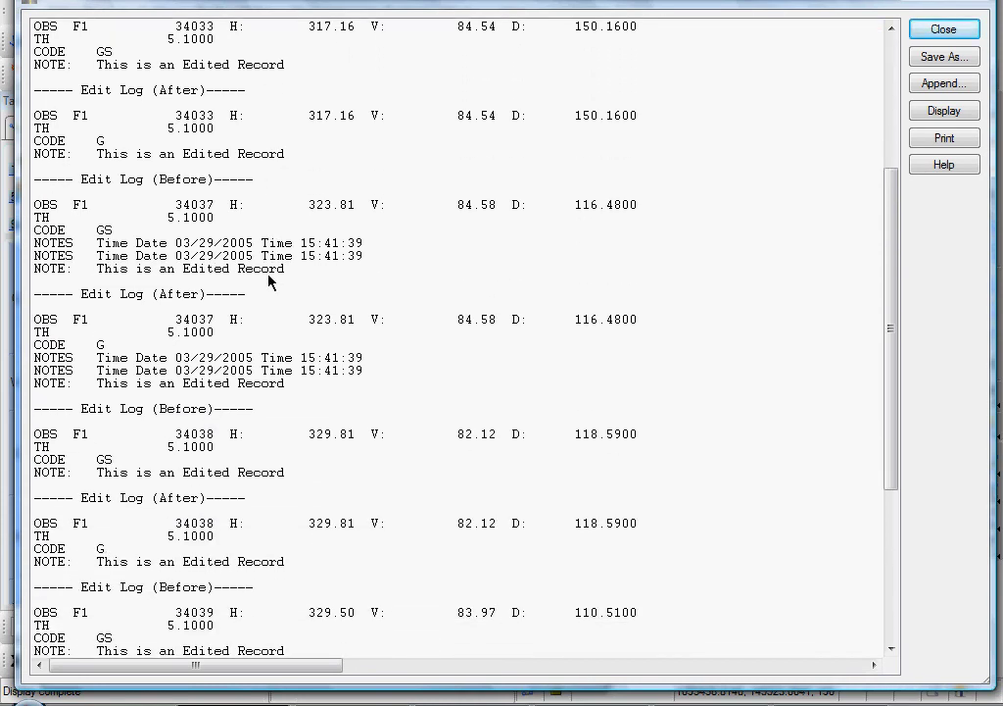
scroll(271, 281, down, 4)
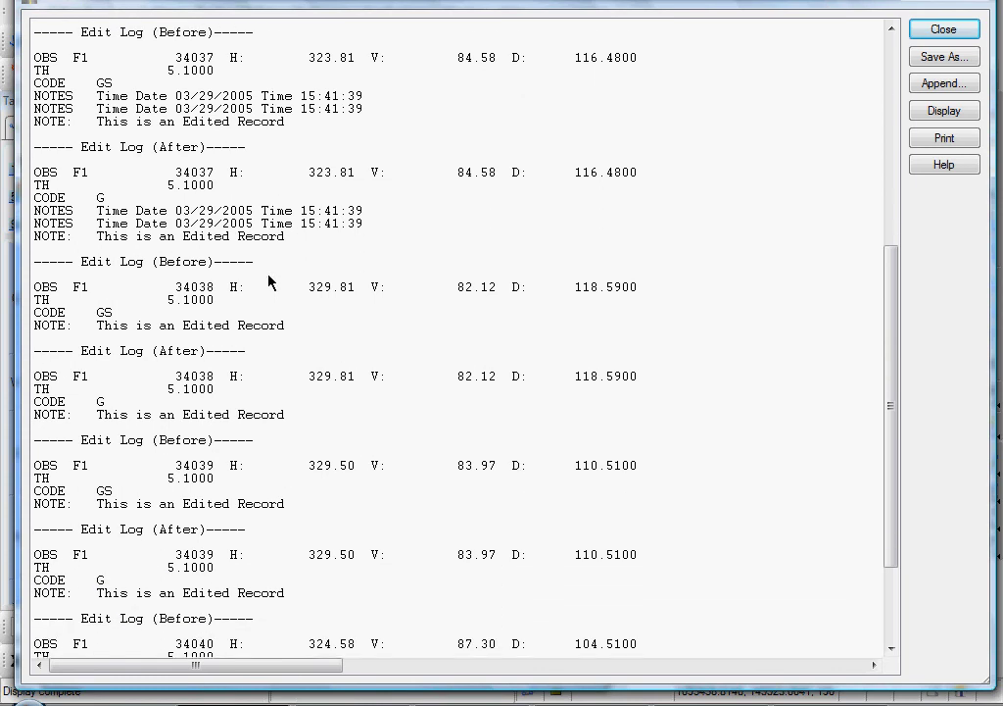
scroll(269, 282, down, 2)
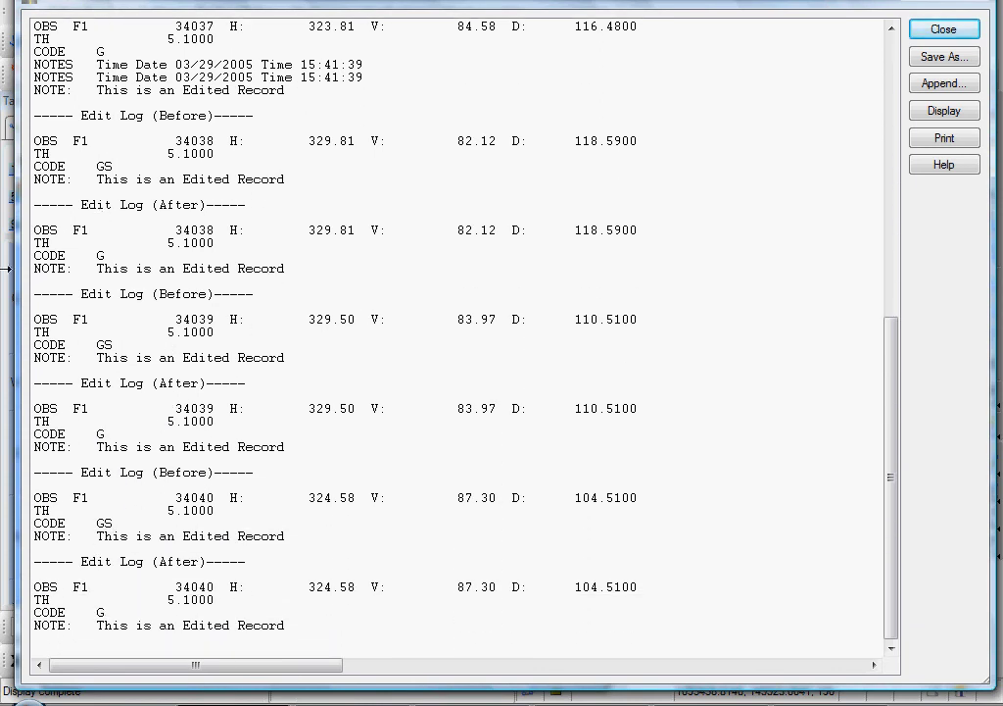
Confirm the 34039 edit records show code G, then close the audit trail report.
click(115, 296)
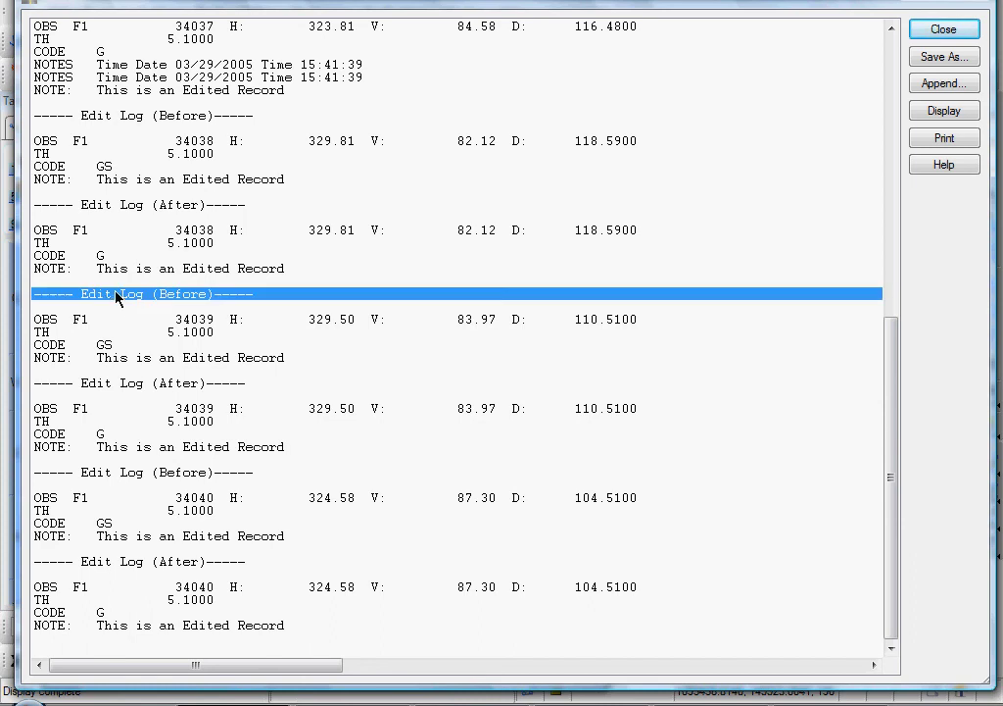
click(107, 345)
click(90, 382)
click(97, 434)
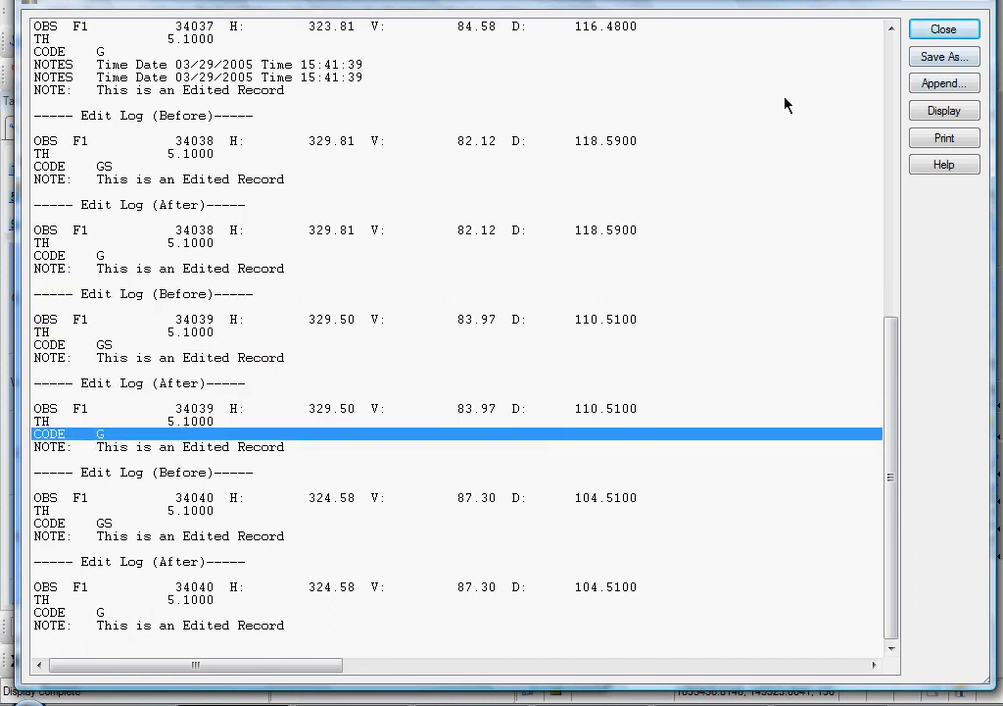
click(943, 31)
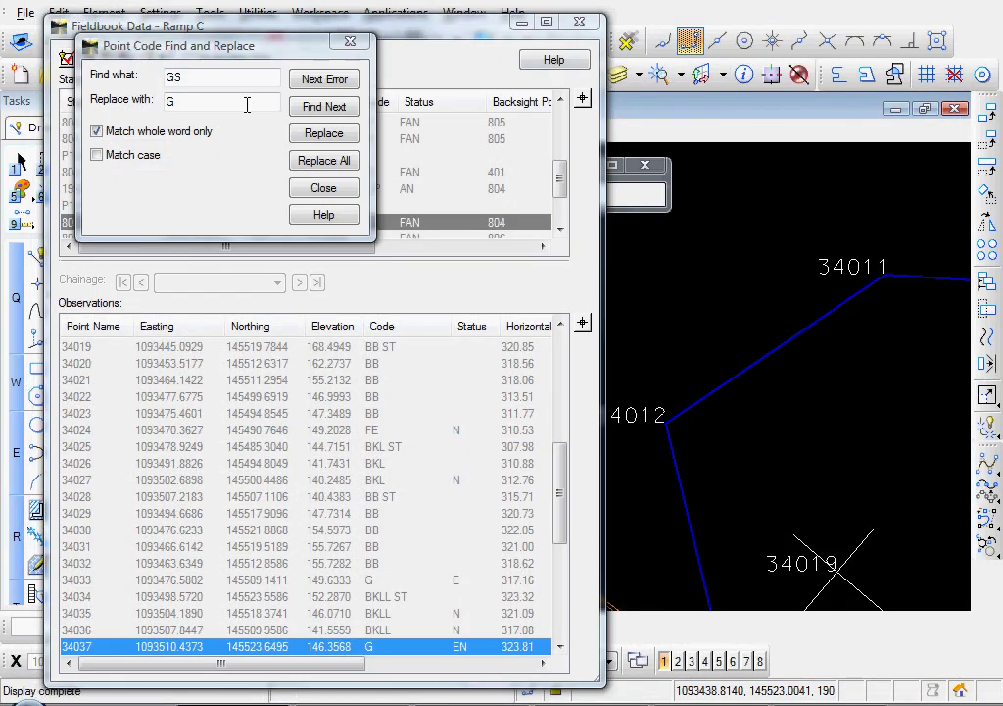
Close Find and Replace and Ramp C Fieldbook Data, then save the survey data via File > Save.
click(323, 189)
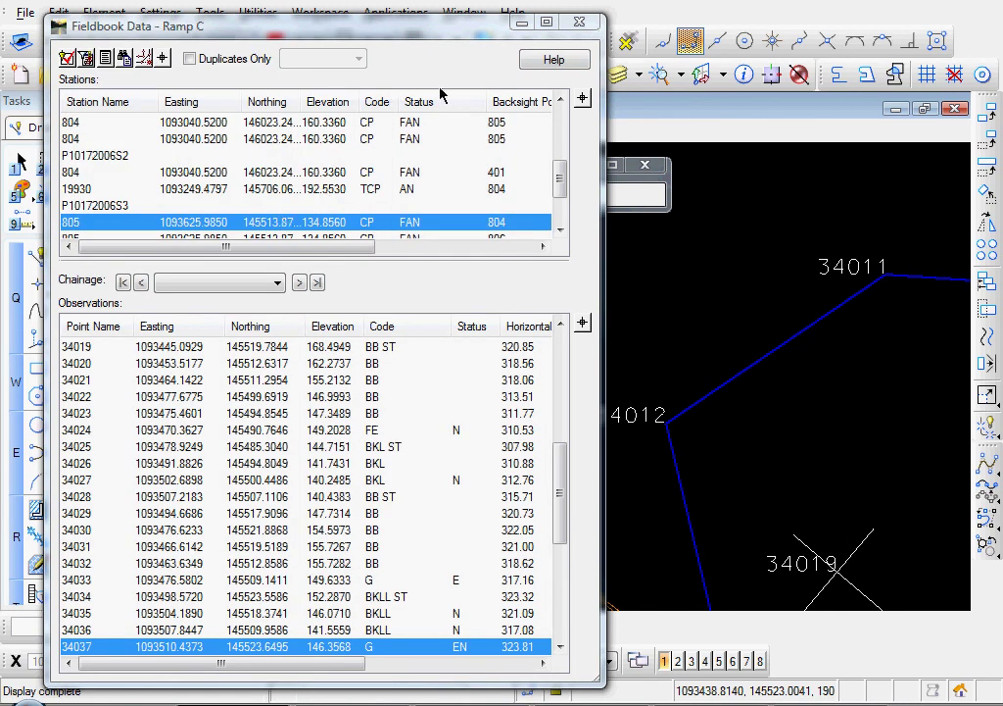
click(578, 28)
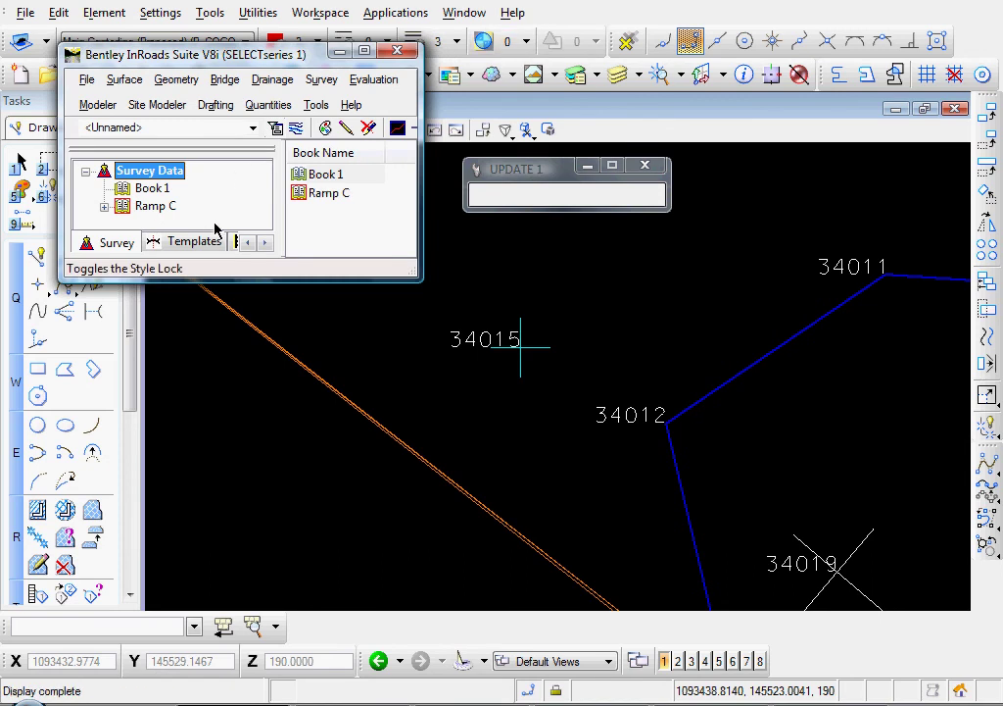
click(87, 80)
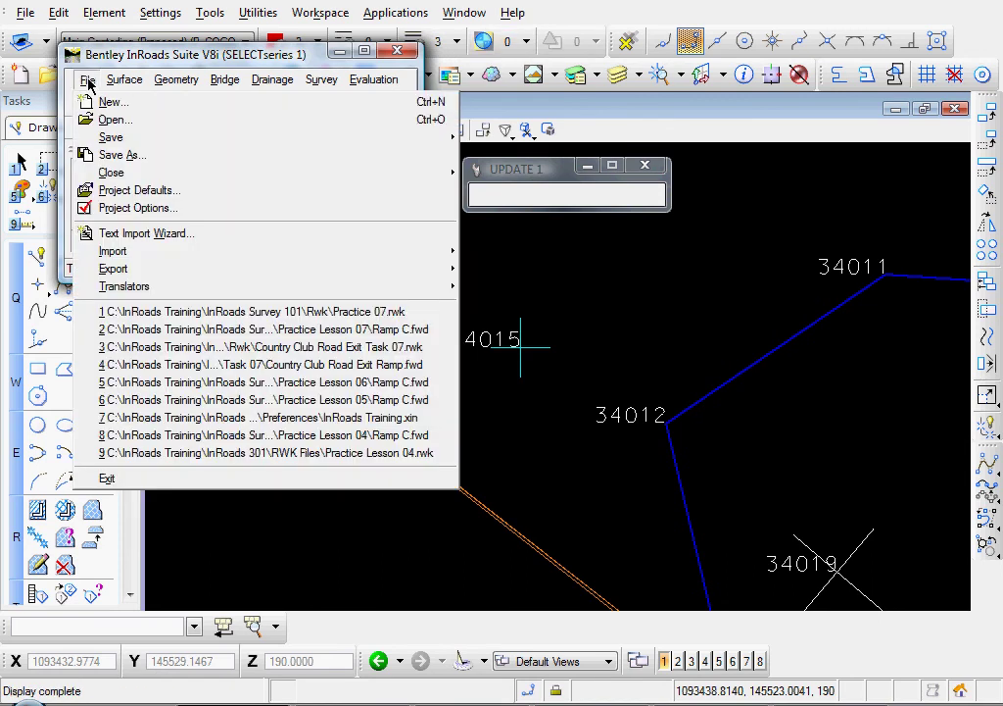
mouse_move(206, 142)
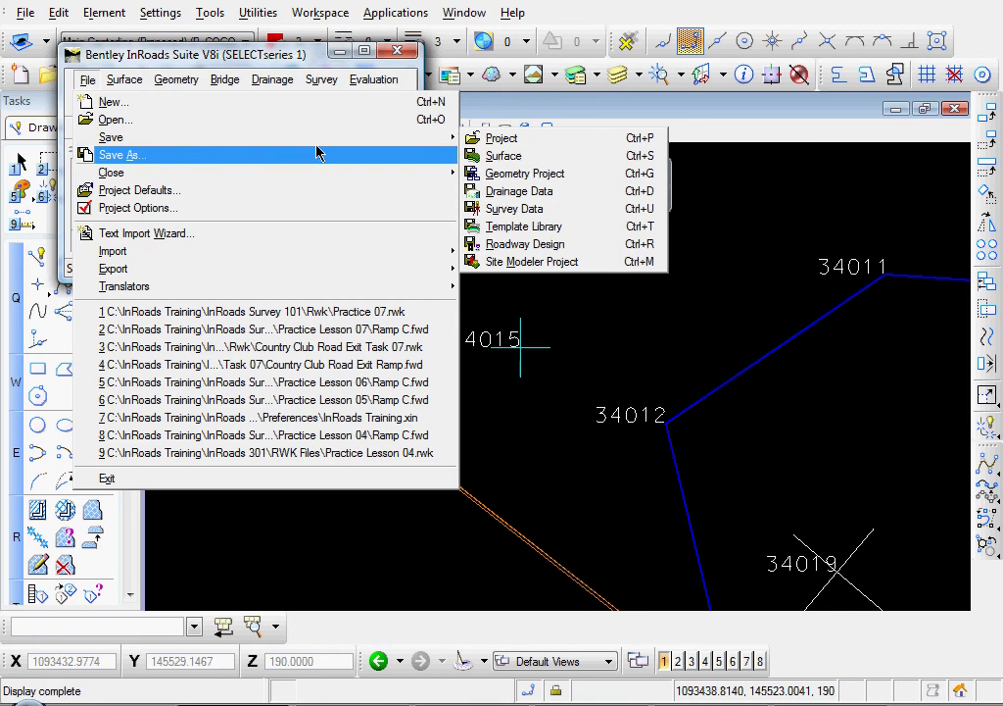
click(514, 209)
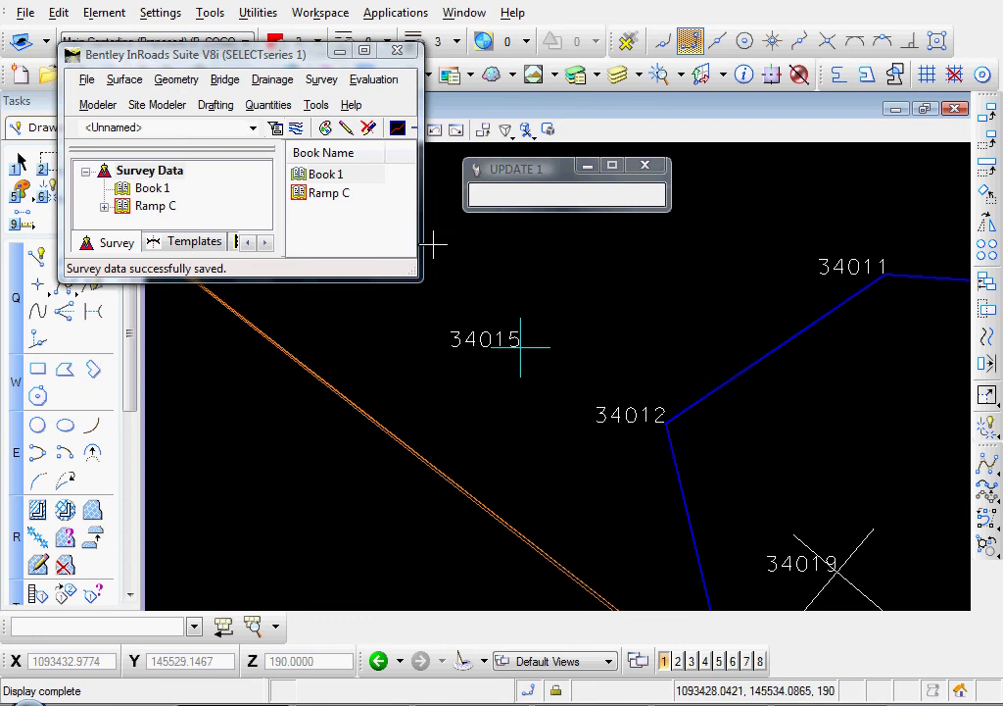
click(369, 244)
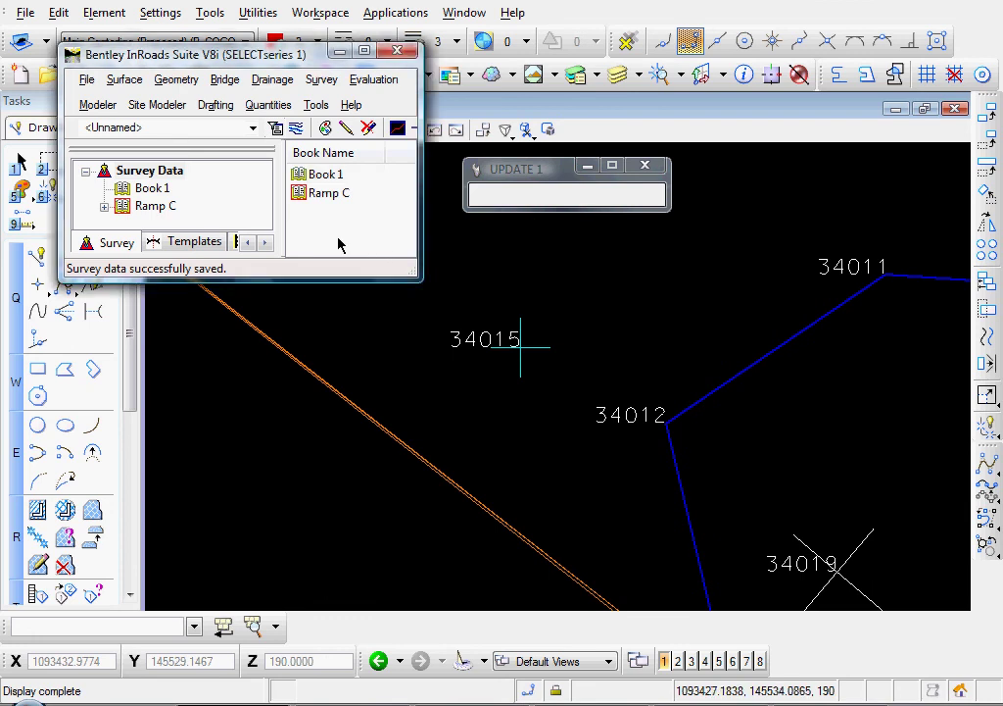